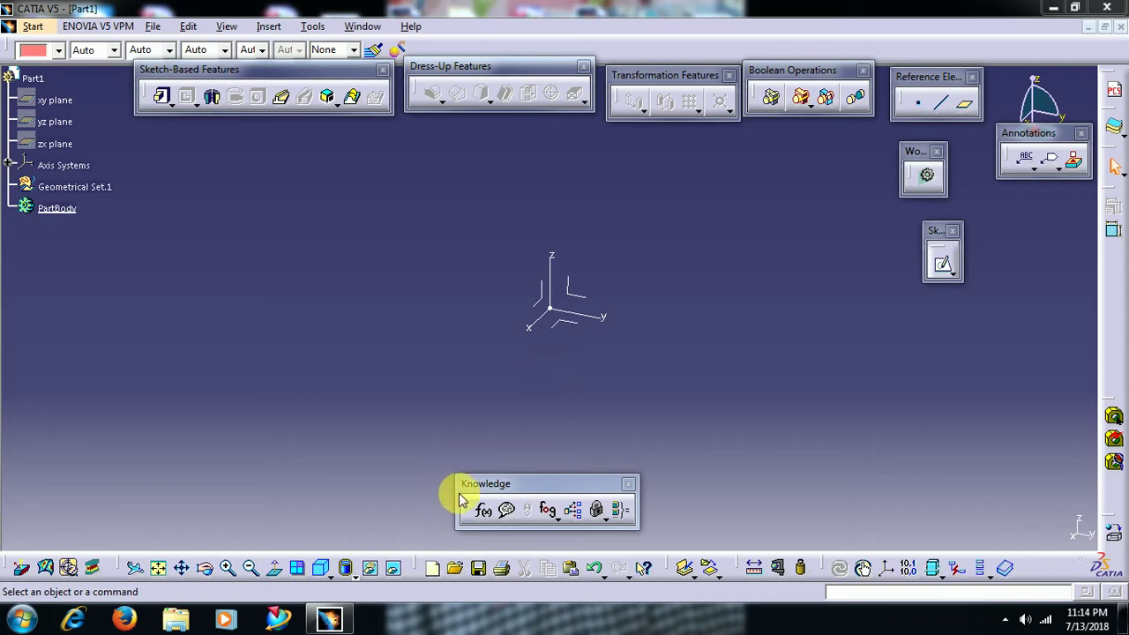
# Move the Knowledge toolbar lower, cancelling an accidental Design Table creation.
pyautogui.moveTo(464, 487); pyautogui.dragTo(555, 477)
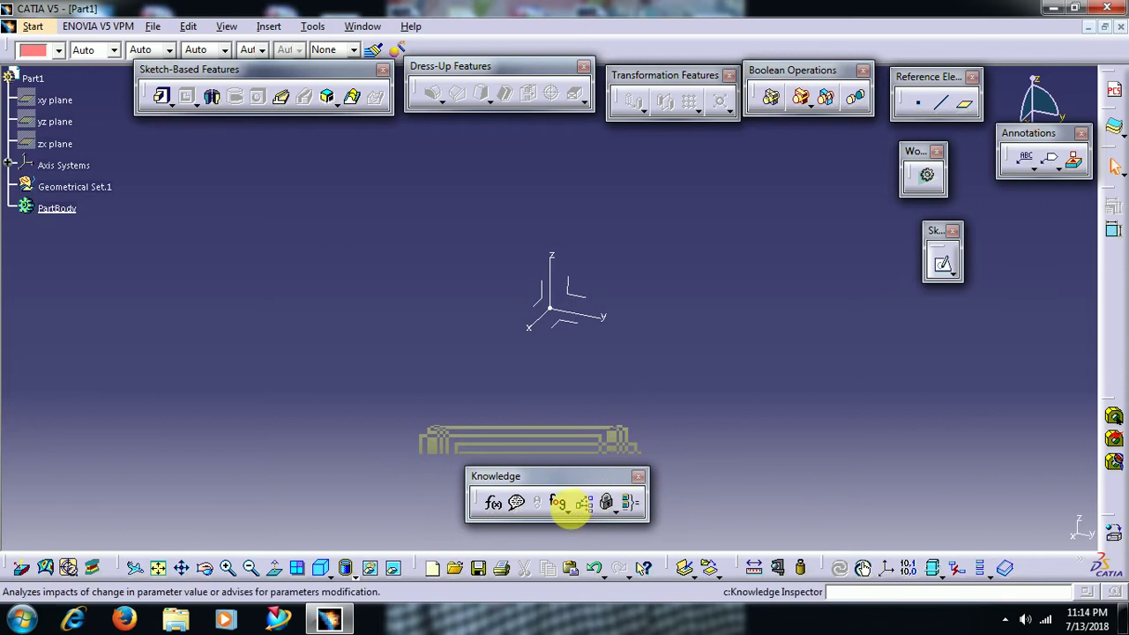
pyautogui.click(584, 509)
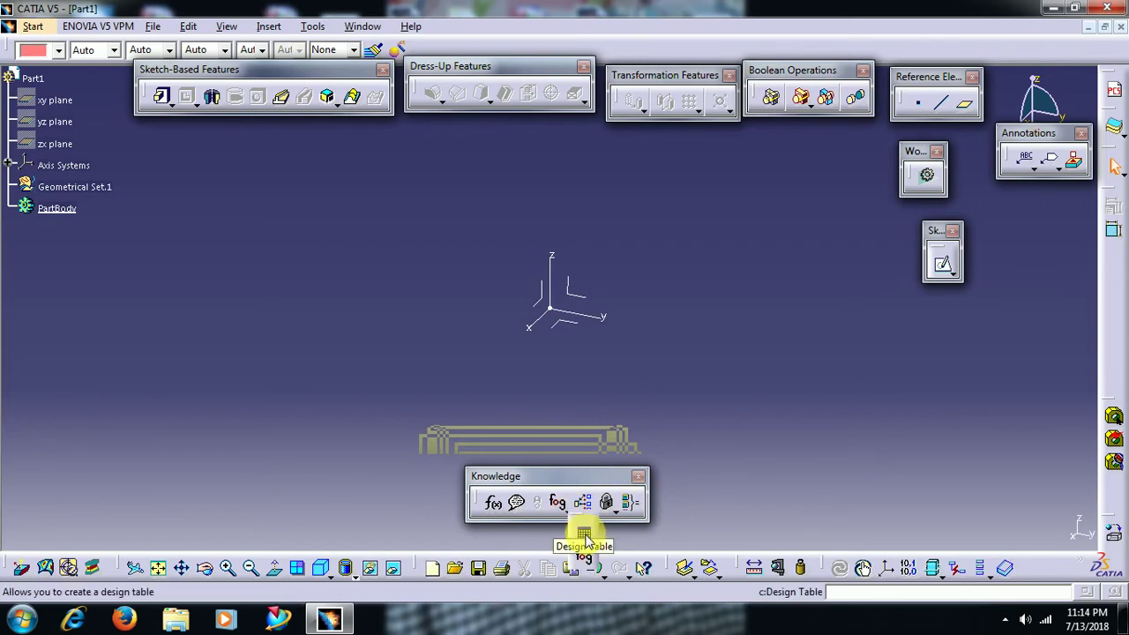
pyautogui.click(584, 535)
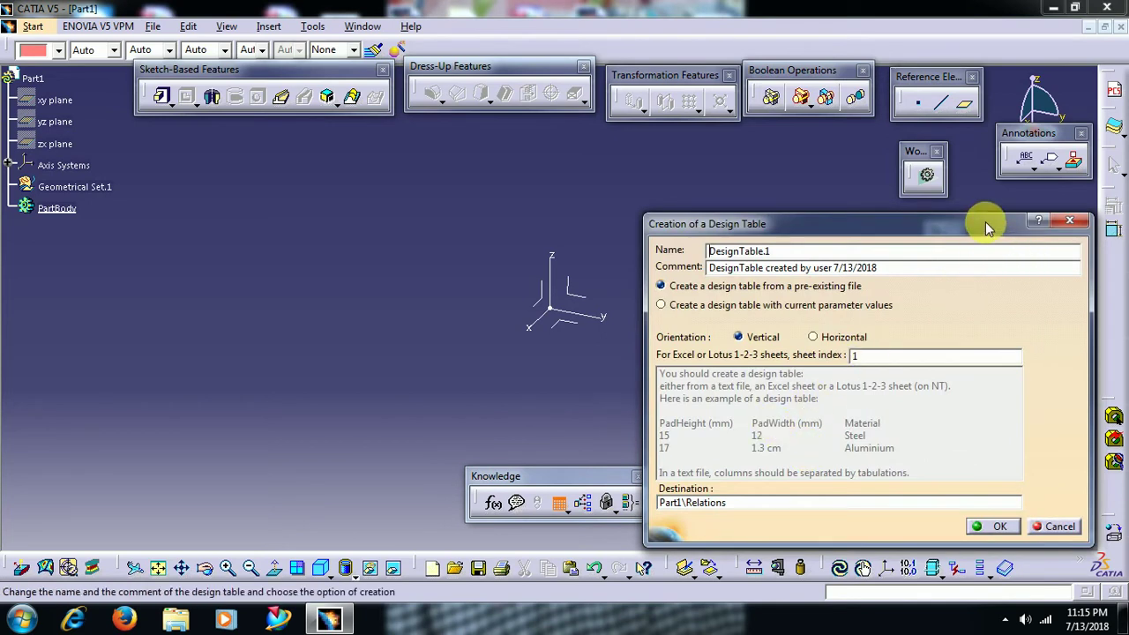
pyautogui.click(1071, 224)
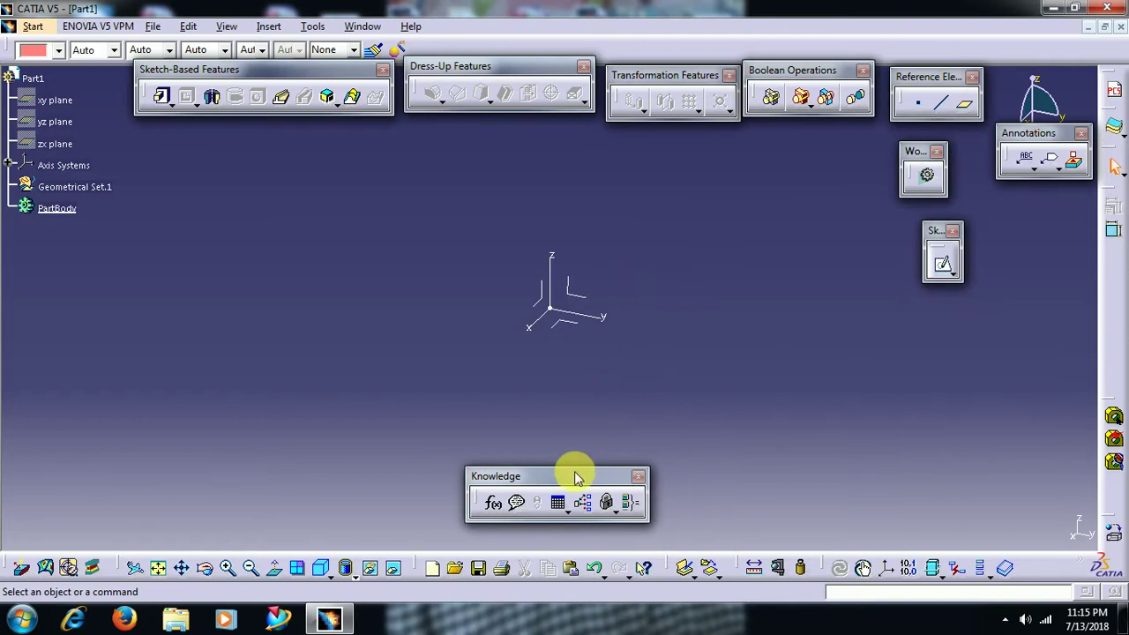
pyautogui.moveTo(574, 476); pyautogui.dragTo(562, 495)
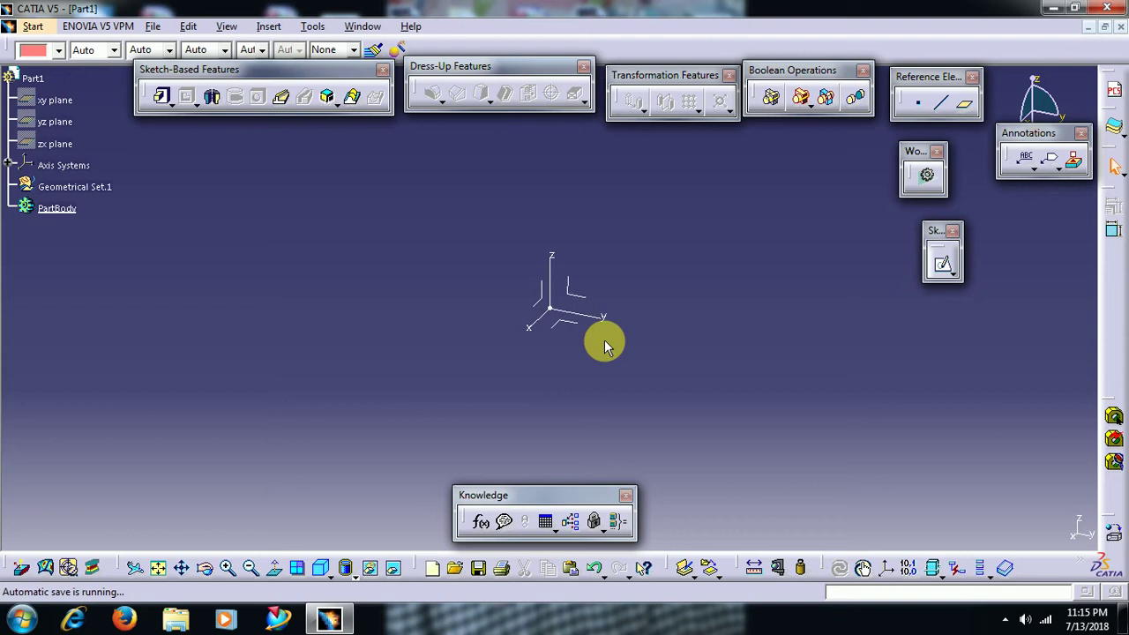
# Colour PartBody red.
pyautogui.click(562, 319)
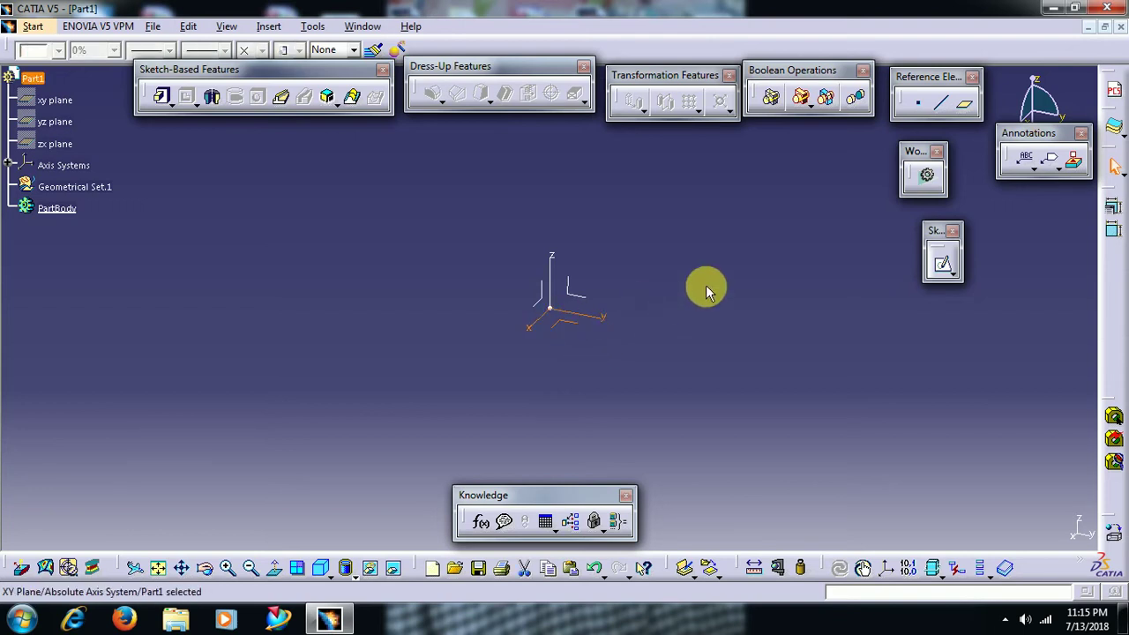
pyautogui.click(729, 235)
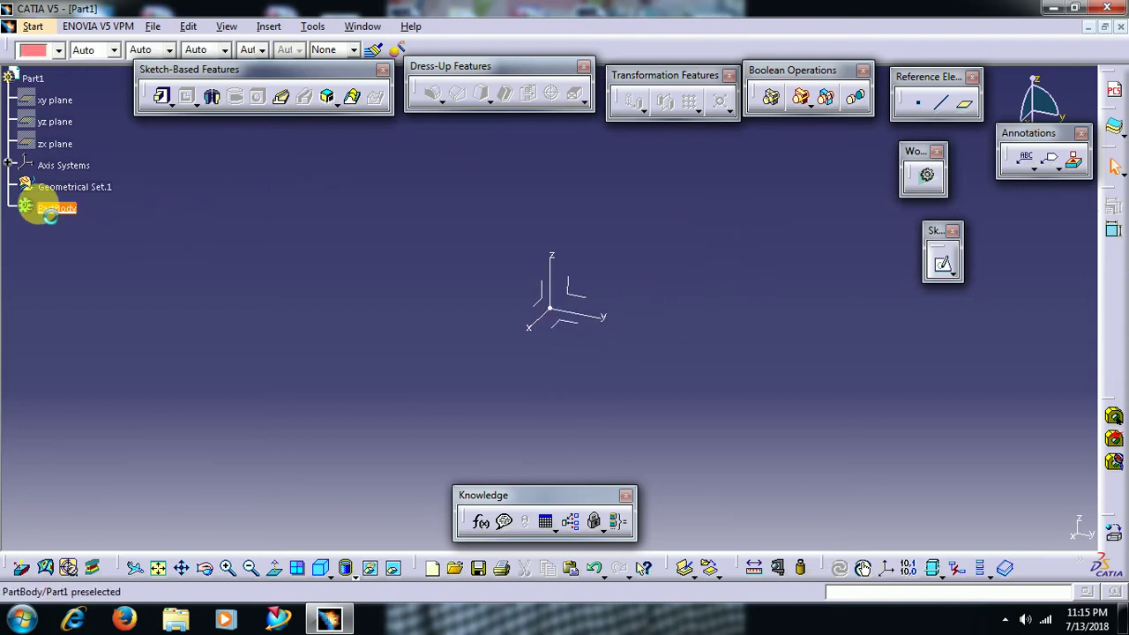
pyautogui.click(58, 207)
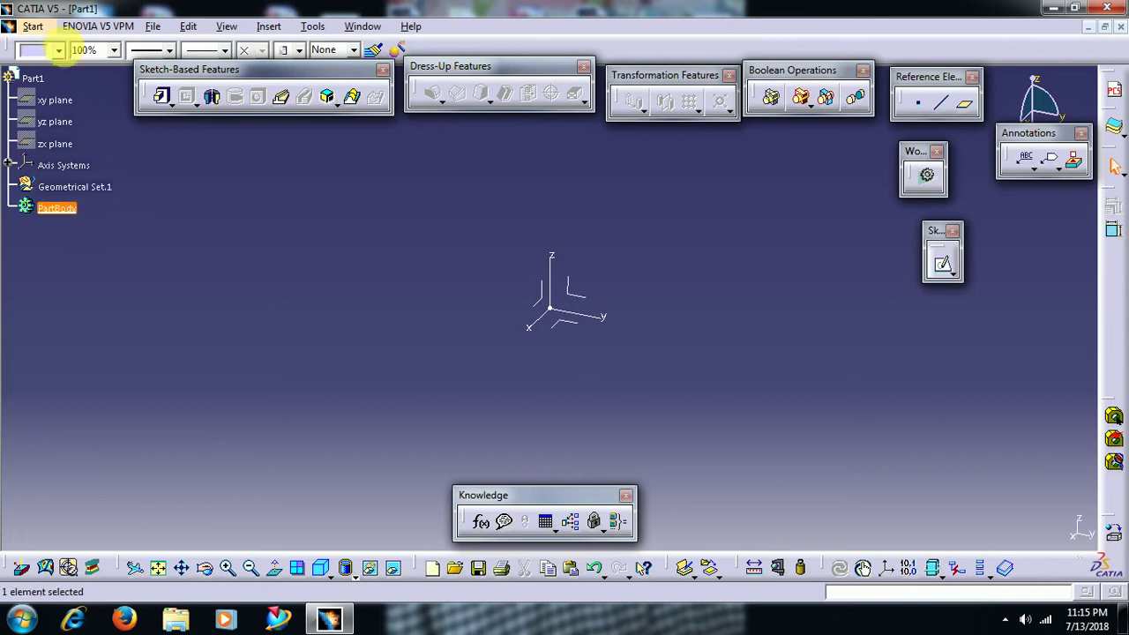
pyautogui.click(56, 51)
pyautogui.click(56, 167)
pyautogui.click(661, 291)
# Sketch a rectangle on the XY plane and exit the Sketcher.
pyautogui.click(589, 328)
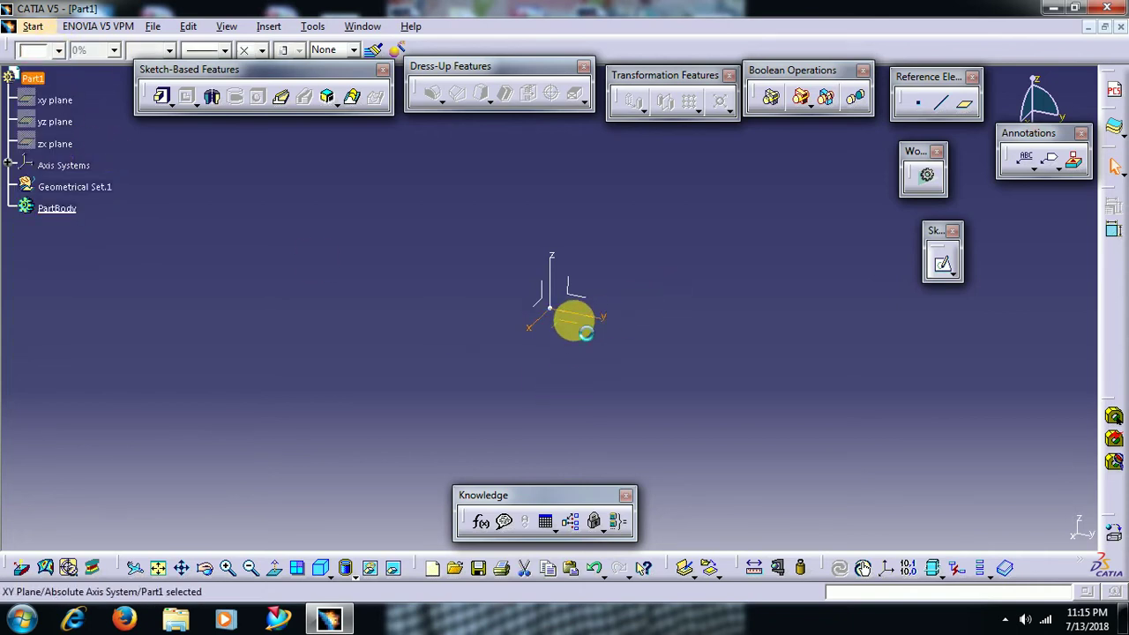
pyautogui.click(942, 264)
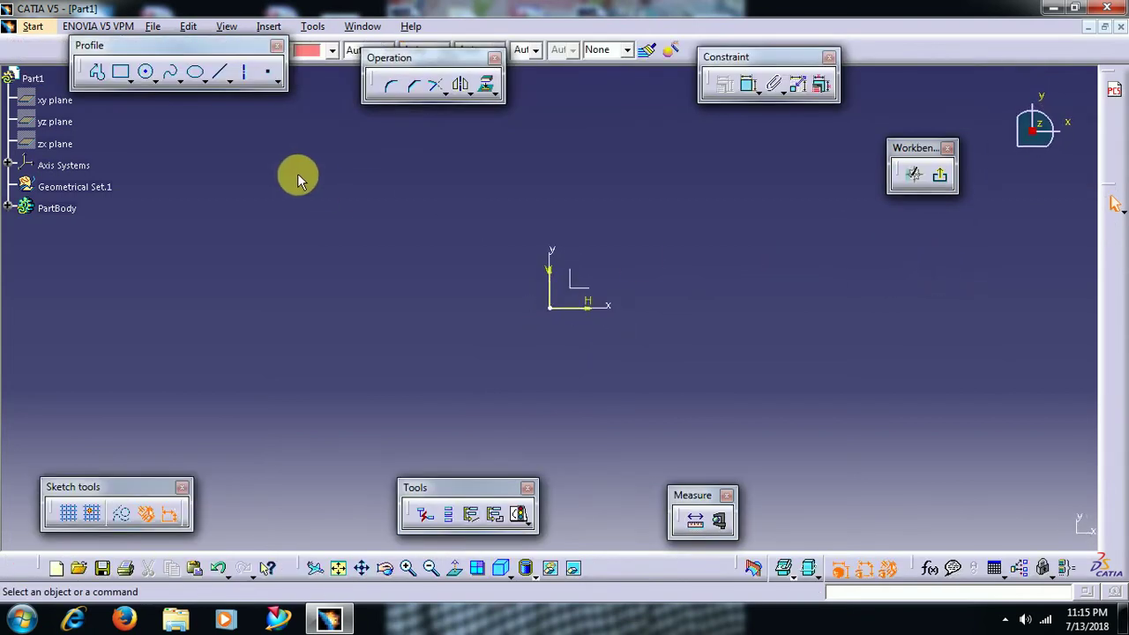
pyautogui.click(121, 72)
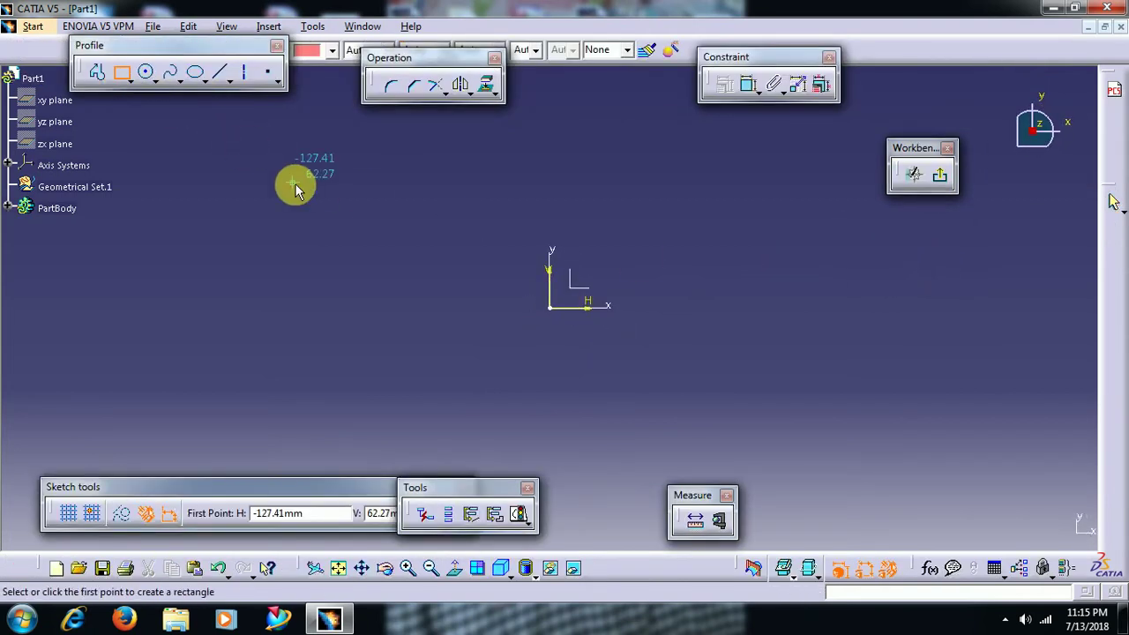
pyautogui.click(374, 212)
pyautogui.click(725, 418)
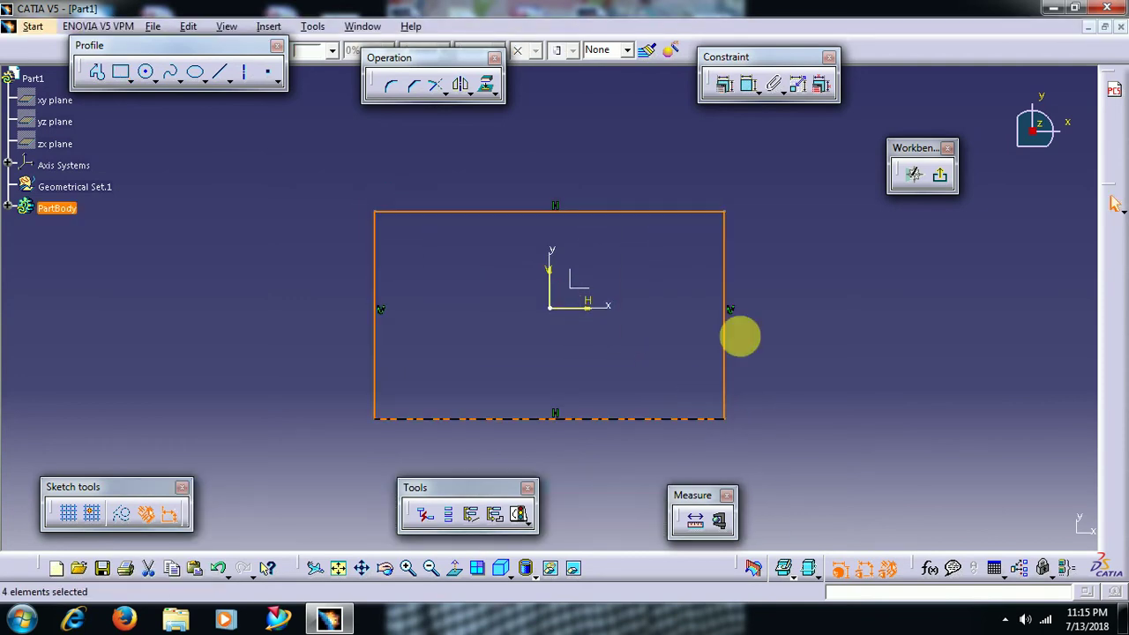
pyautogui.click(939, 174)
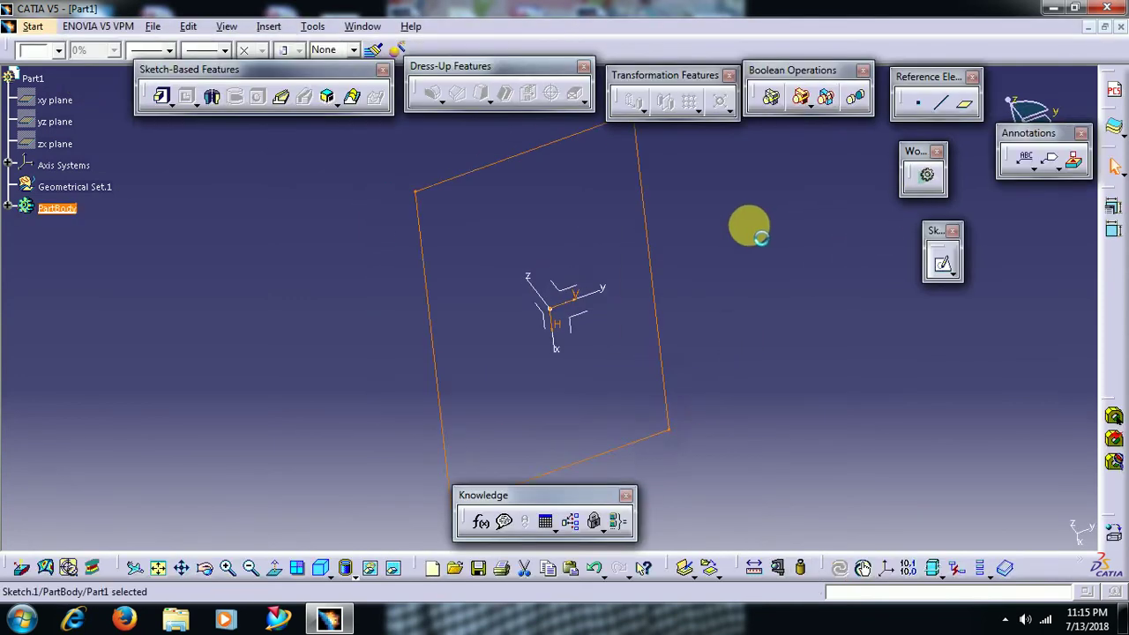
pyautogui.click(295, 198)
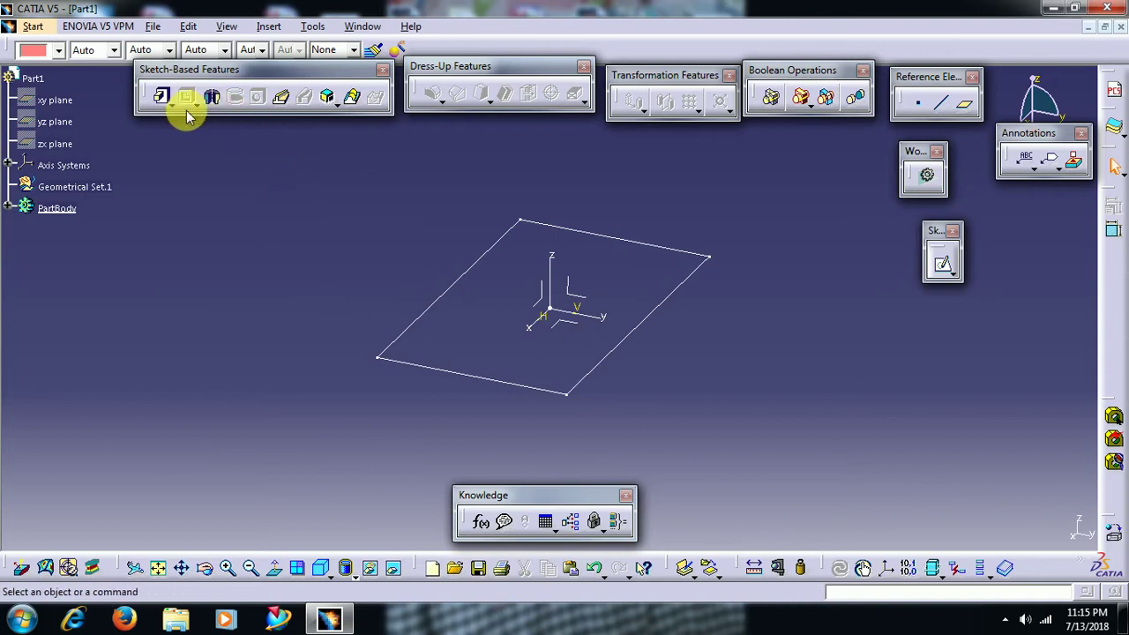
# Pad the rectangle sketch 20 mm to create Pad.1.
pyautogui.click(161, 95)
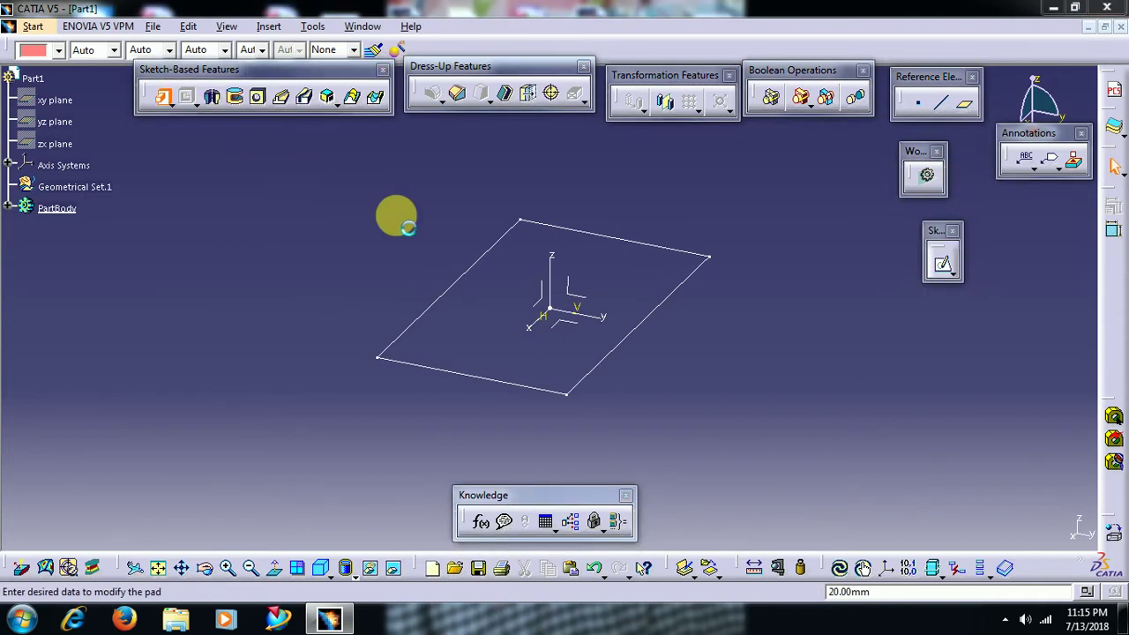
pyautogui.click(447, 313)
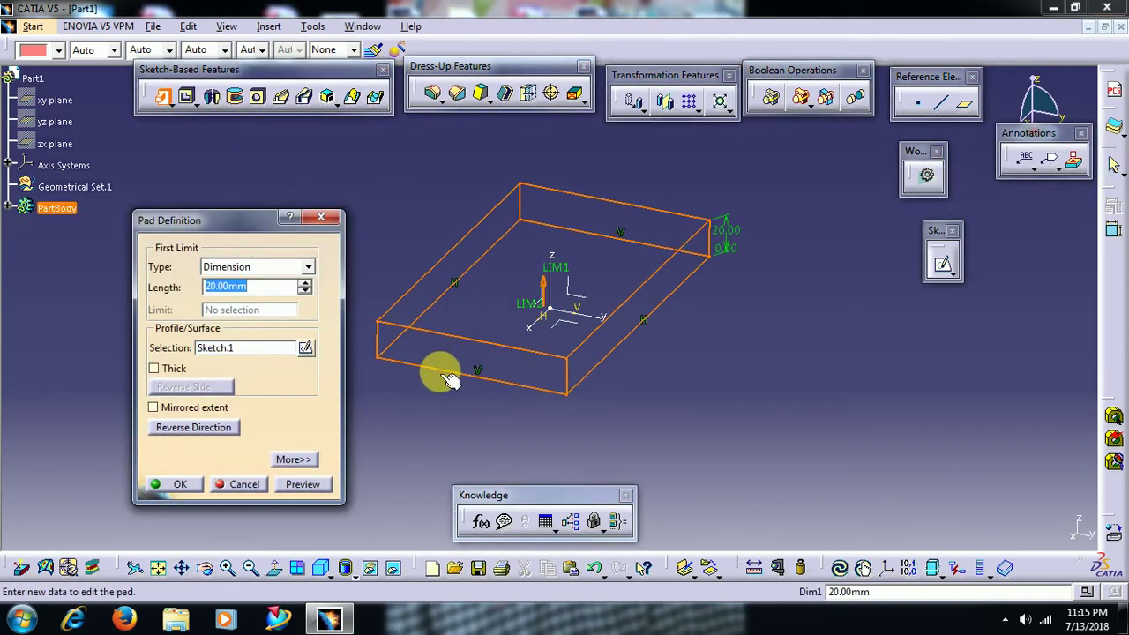
pyautogui.click(250, 287)
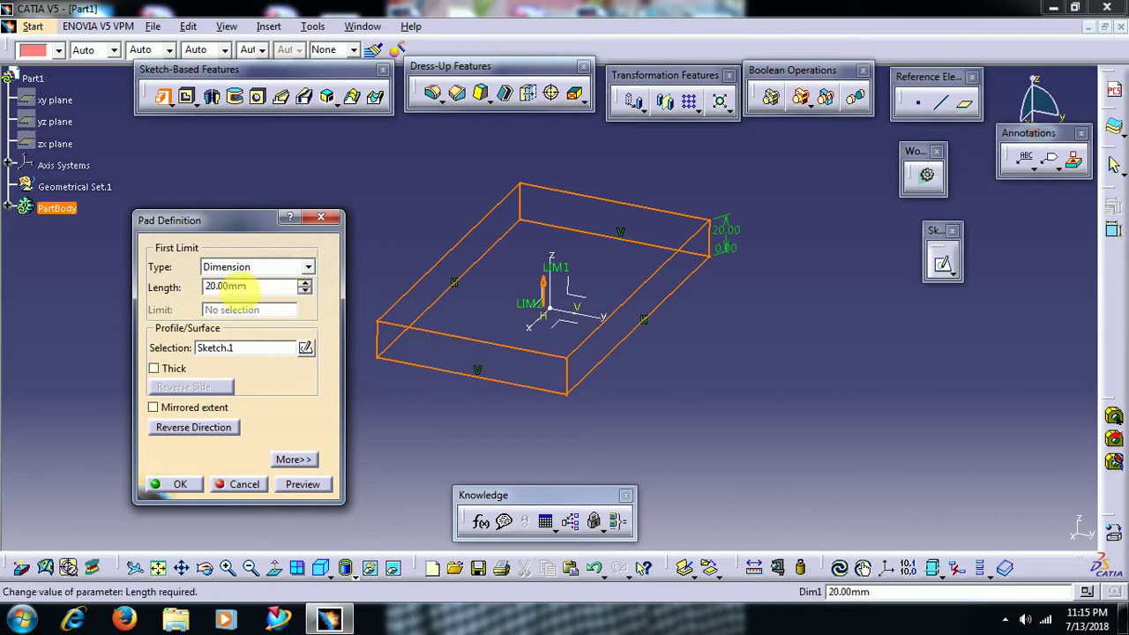
pyautogui.click(191, 486)
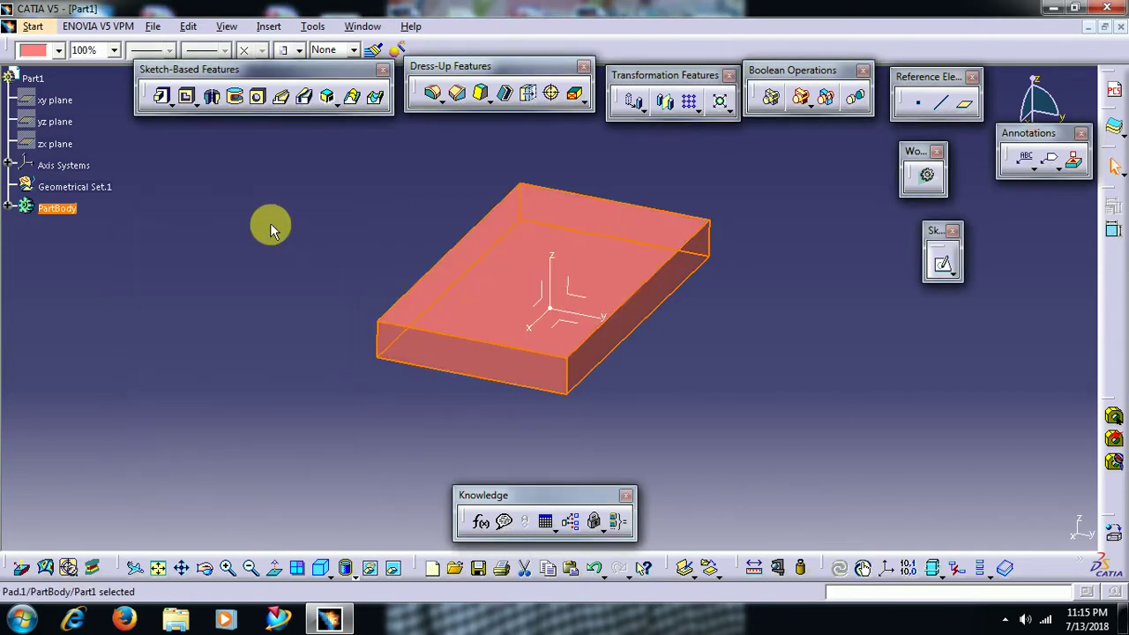
# Sketch a small circle on the block's top face.
pyautogui.moveTo(441, 255); pyautogui.dragTo(680, 312, button='middle')
pyautogui.click(693, 260)
pyautogui.click(943, 264)
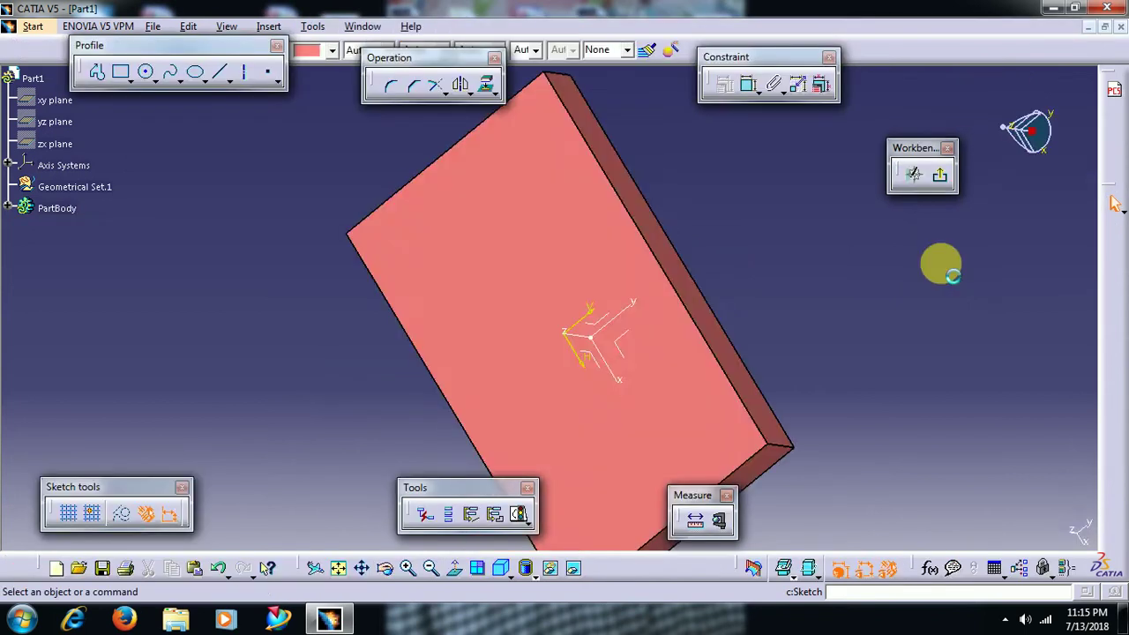
pyautogui.click(148, 73)
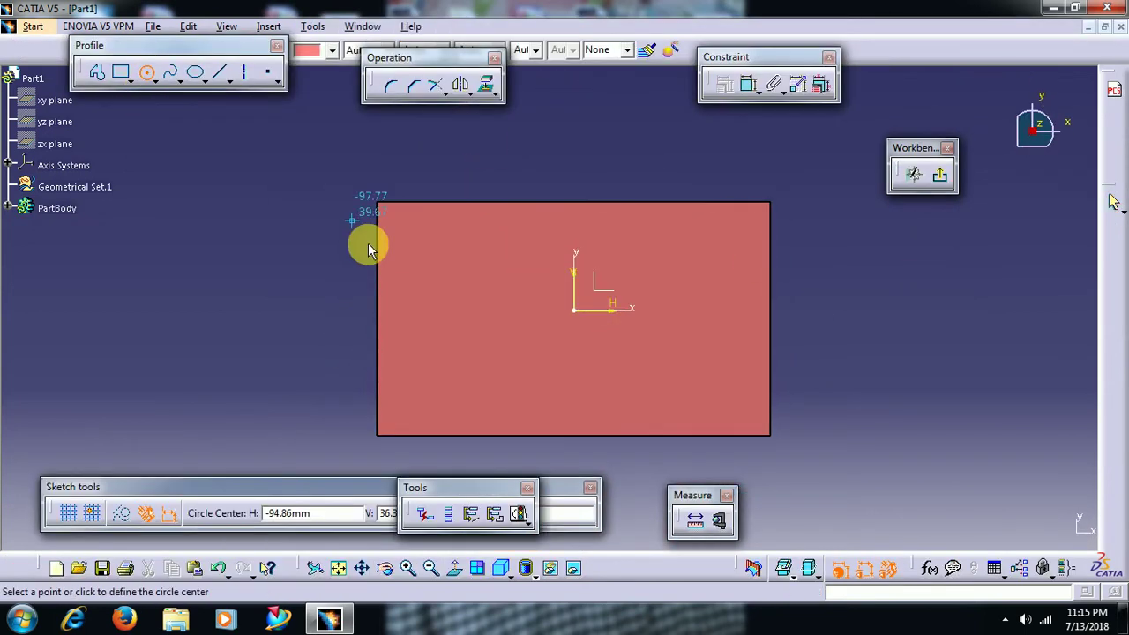
pyautogui.click(469, 311)
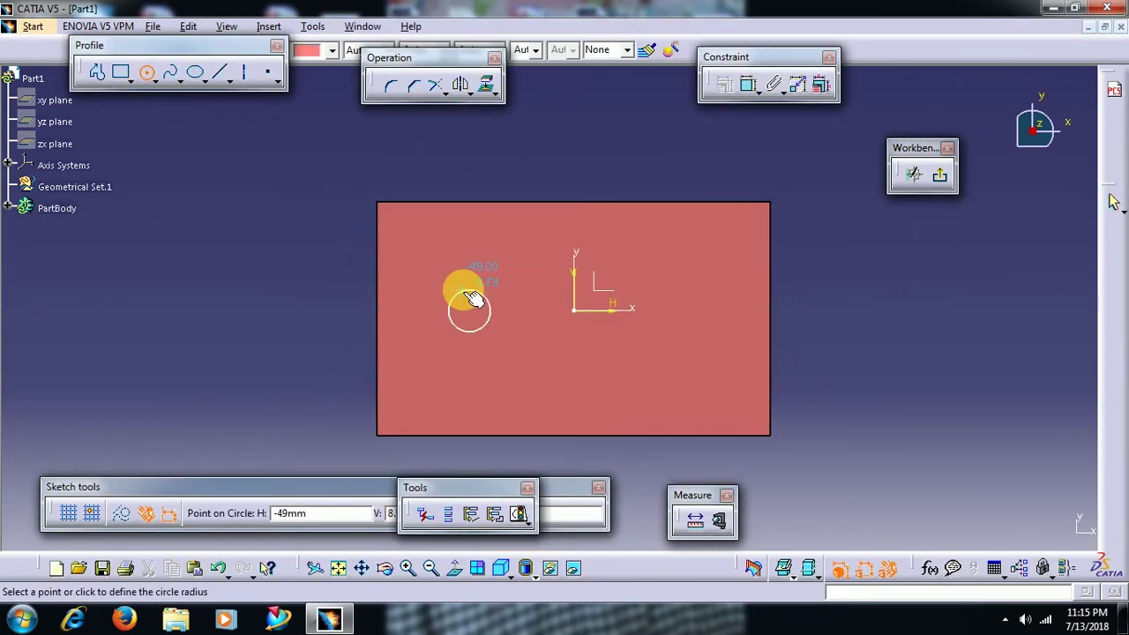
pyautogui.click(474, 298)
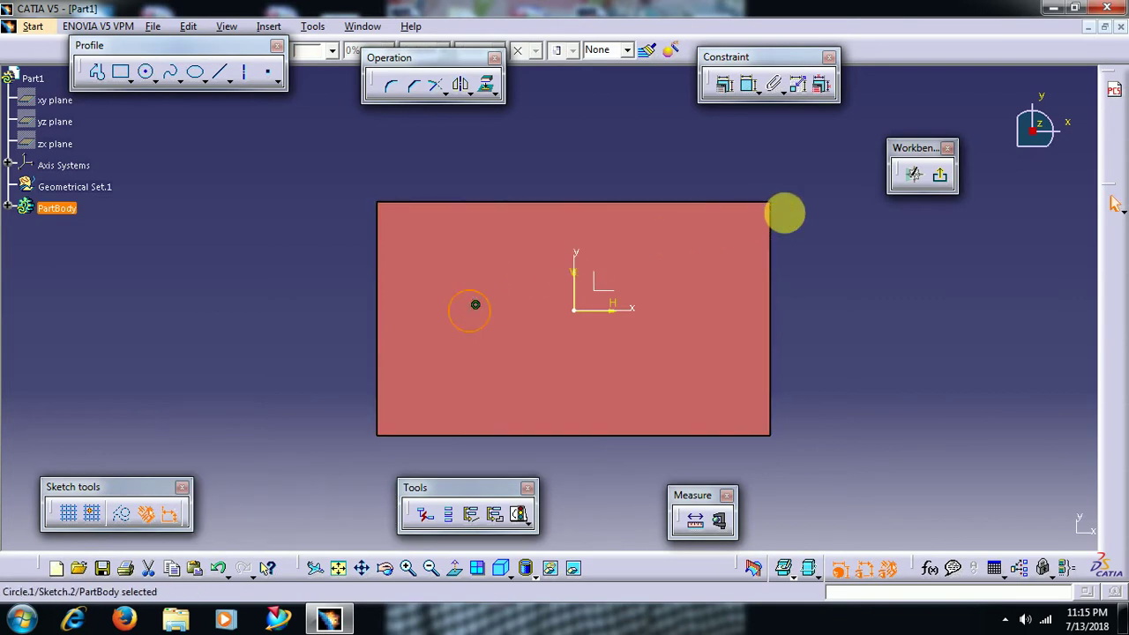
pyautogui.click(939, 174)
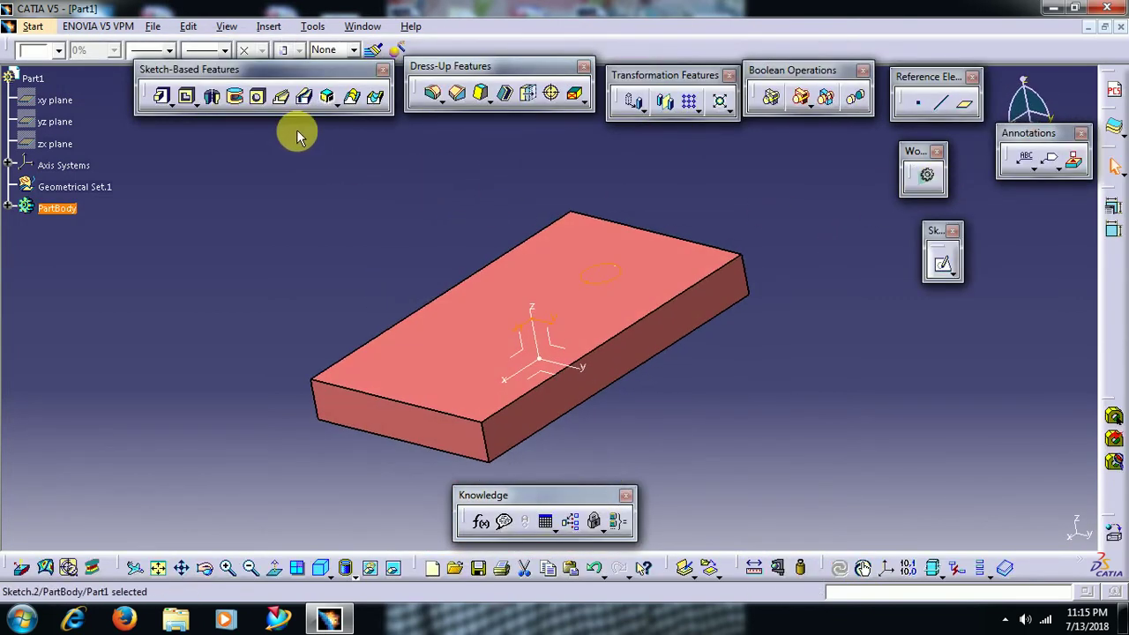
# Pad the circle 50 mm into a cylindrical post, Pad.2.
pyautogui.click(162, 96)
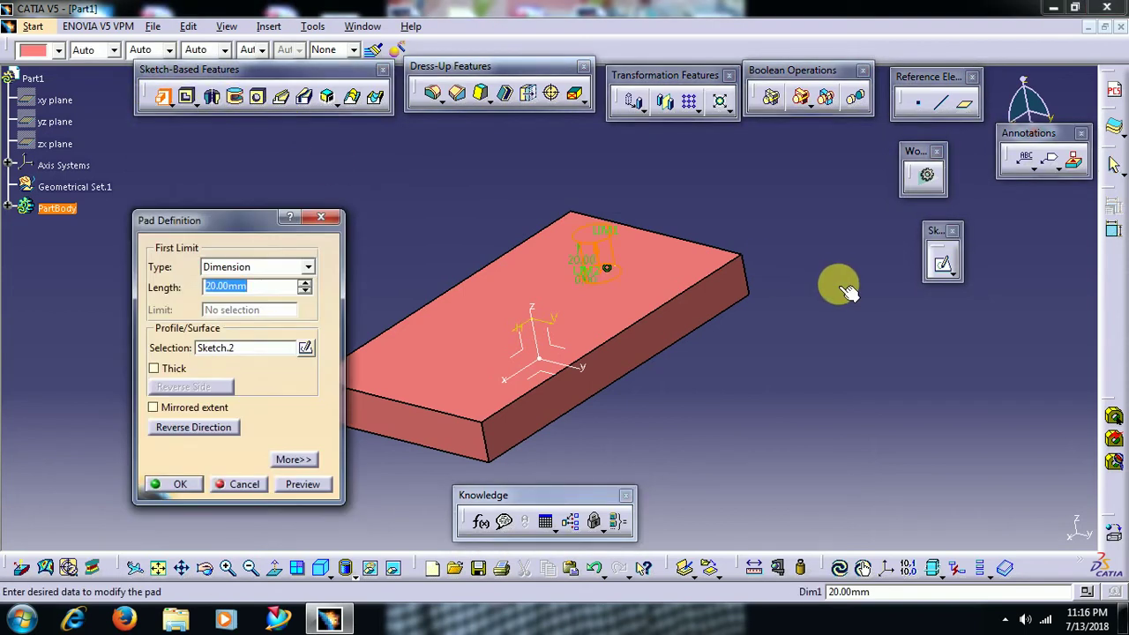
pyautogui.write('50')
pyautogui.press('Return')
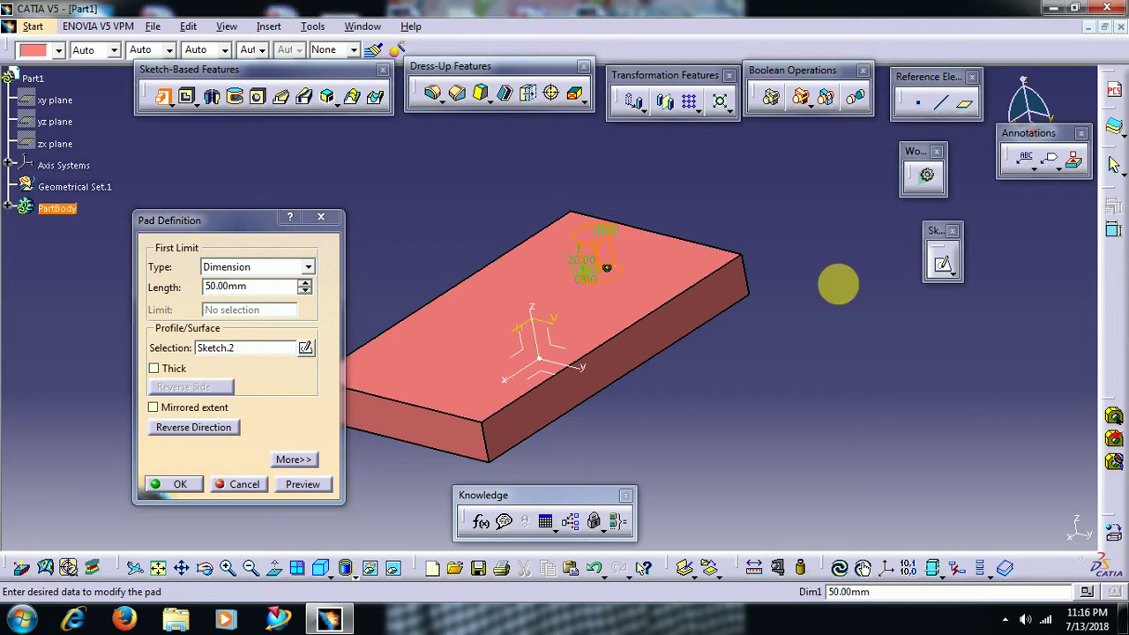
pyautogui.moveTo(749, 225); pyautogui.dragTo(629, 203, button='middle')
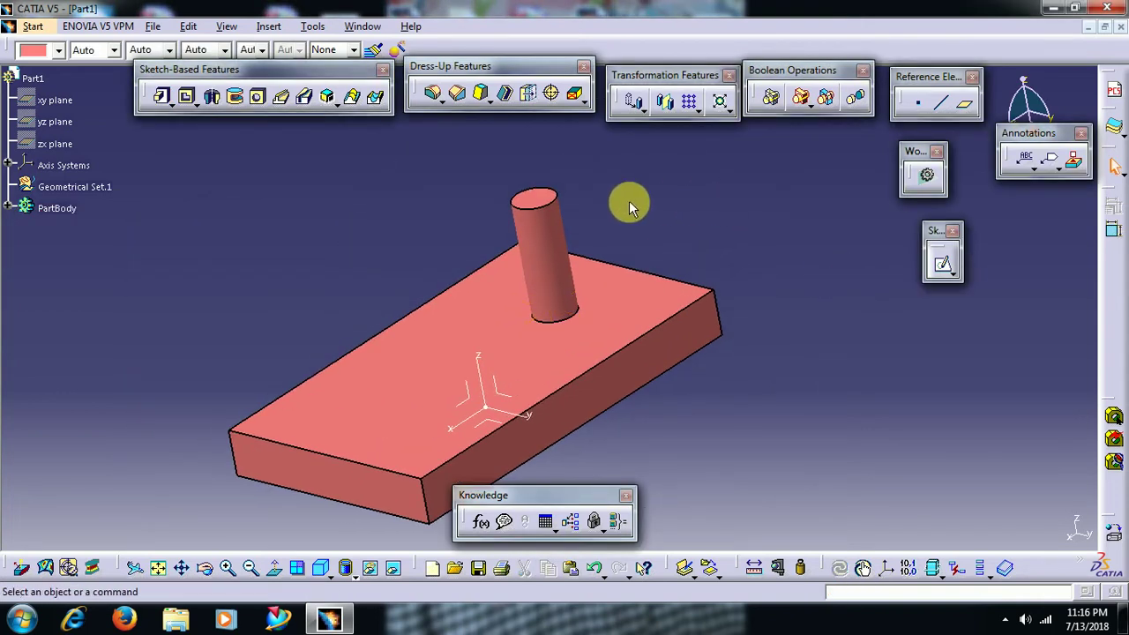
# Colour the cylinder pad green.
pyautogui.click(550, 244)
pyautogui.click(57, 50)
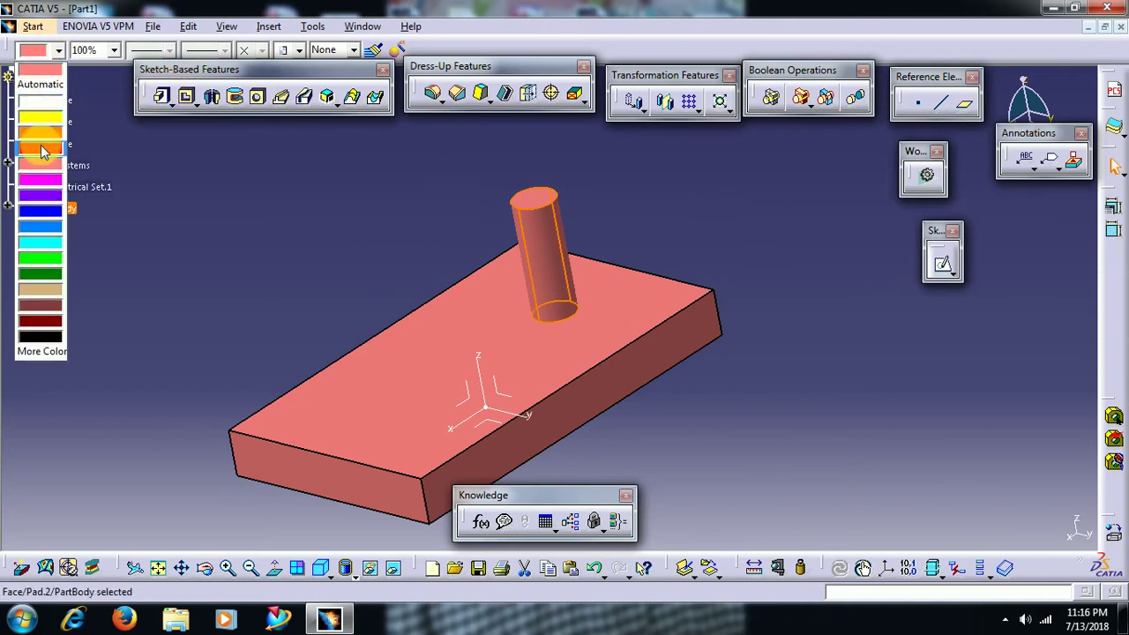
pyautogui.click(47, 272)
pyautogui.click(312, 239)
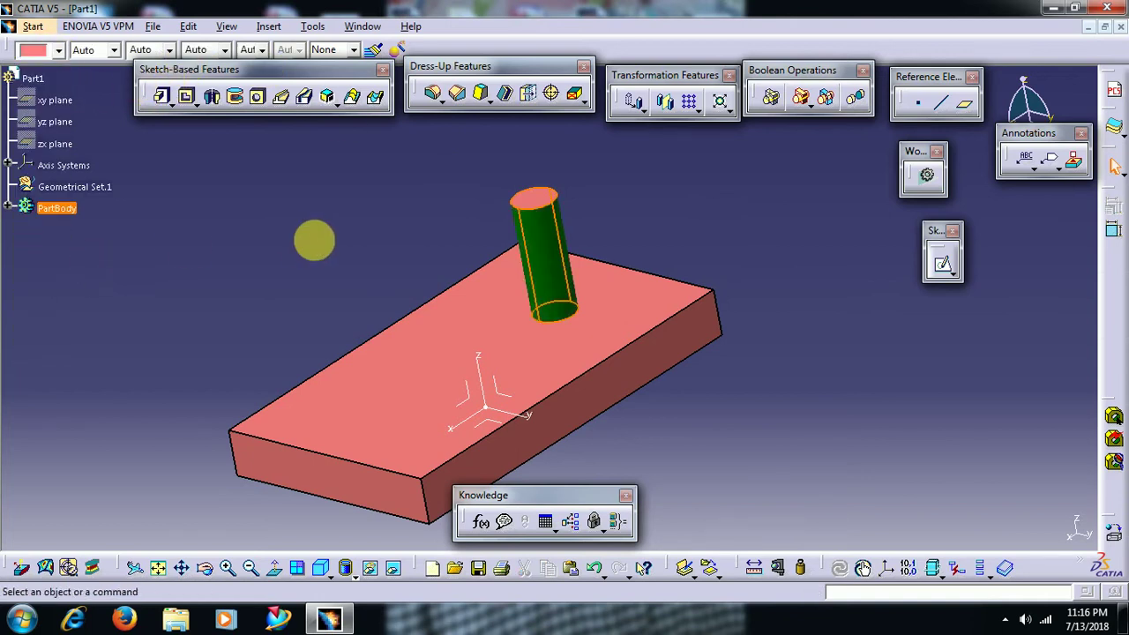
pyautogui.moveTo(409, 189); pyautogui.dragTo(56, 208, button='middle')
# Expand PartBody in the tree and reapply green to Pad.2 from there.
pyautogui.click(13, 209)
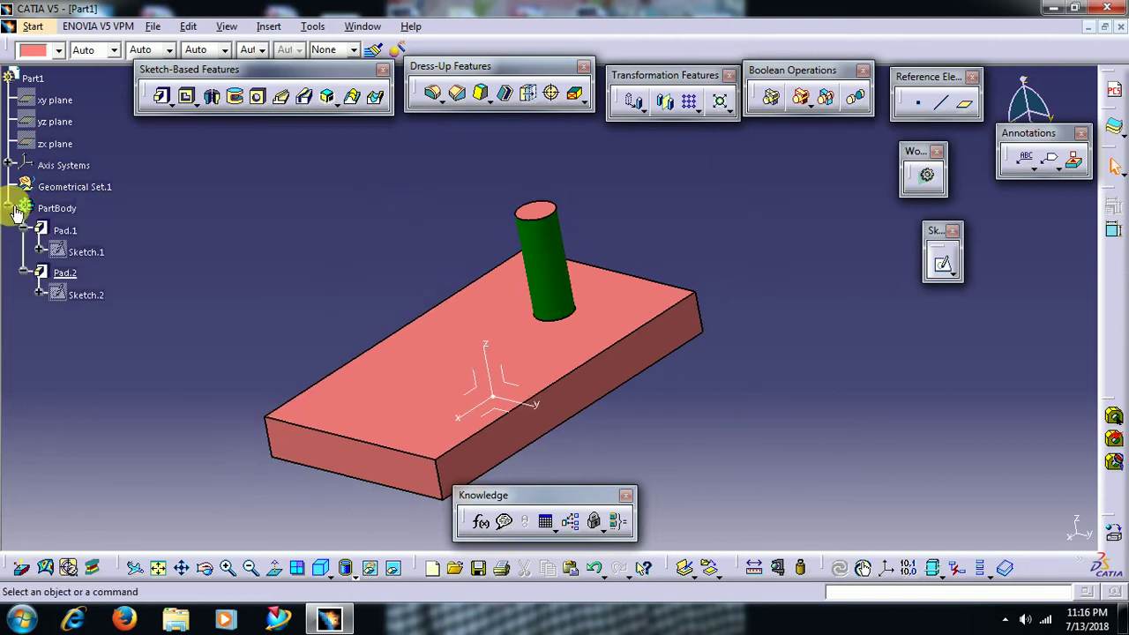
pyautogui.click(53, 273)
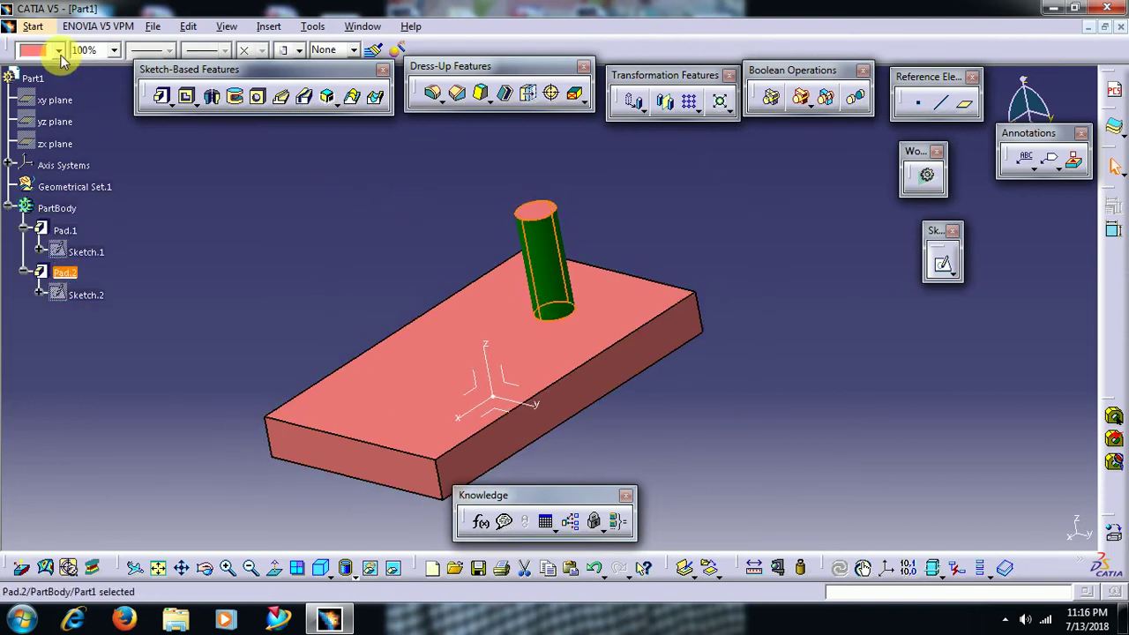
pyautogui.click(60, 51)
pyautogui.click(38, 274)
pyautogui.click(138, 259)
pyautogui.click(428, 396)
# Sketch a rectangle on the base plate's top face, right of the origin.
pyautogui.click(943, 264)
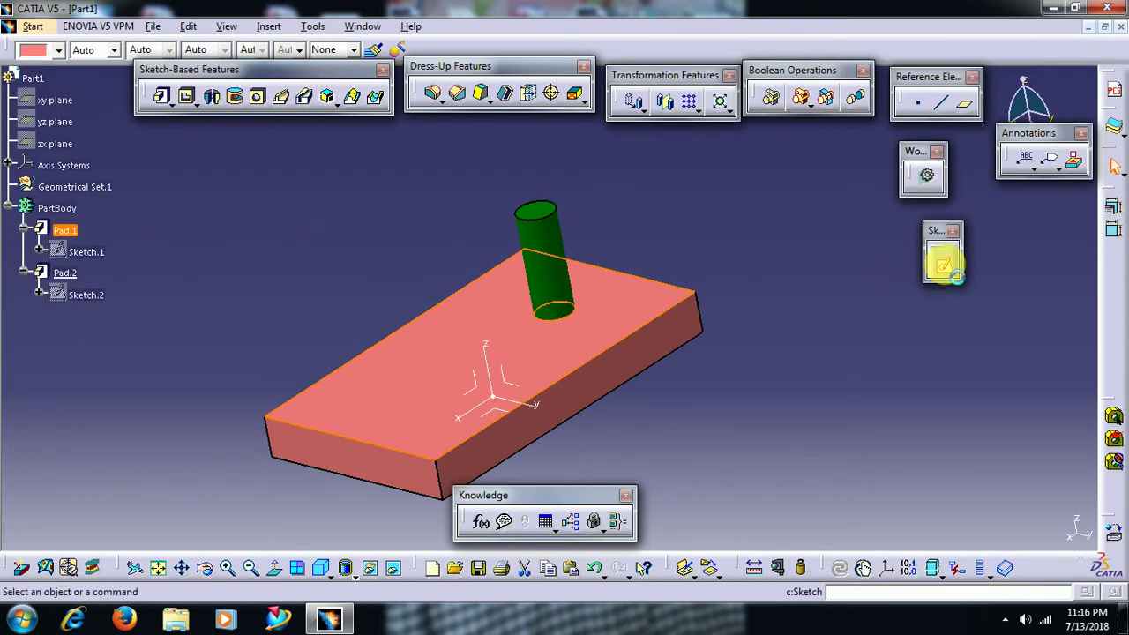
pyautogui.click(122, 71)
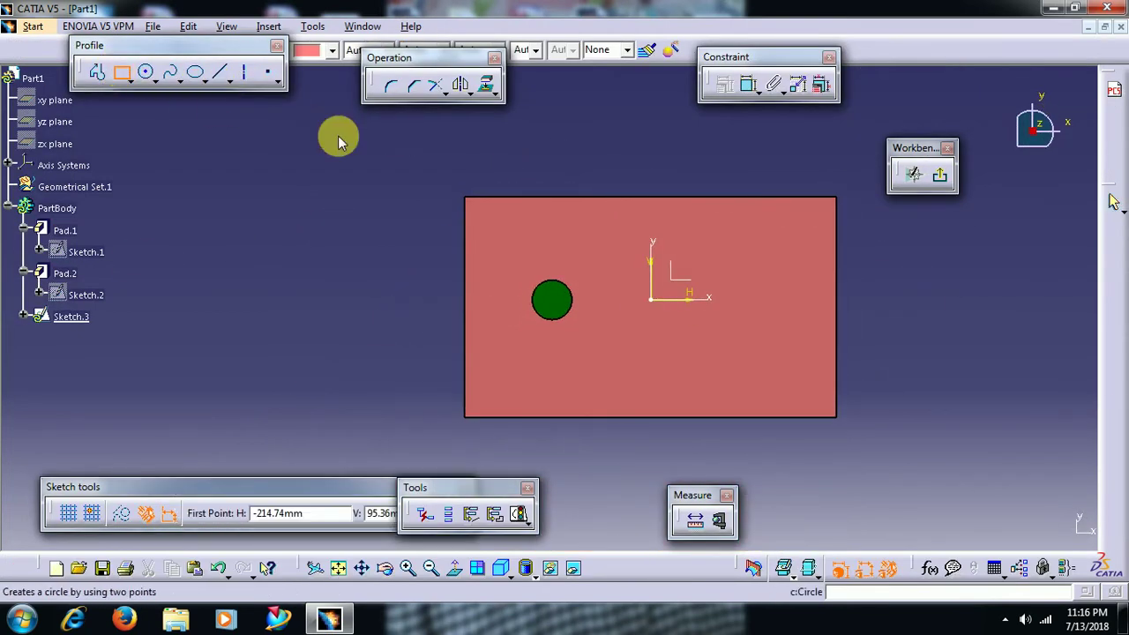
pyautogui.click(731, 269)
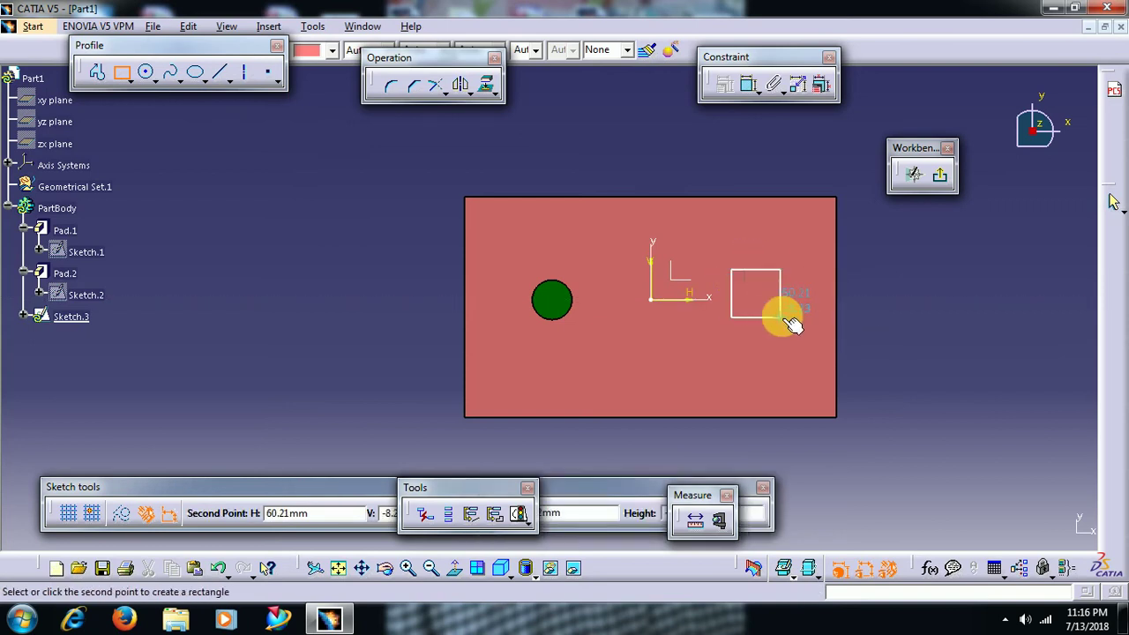
pyautogui.click(782, 317)
pyautogui.click(939, 175)
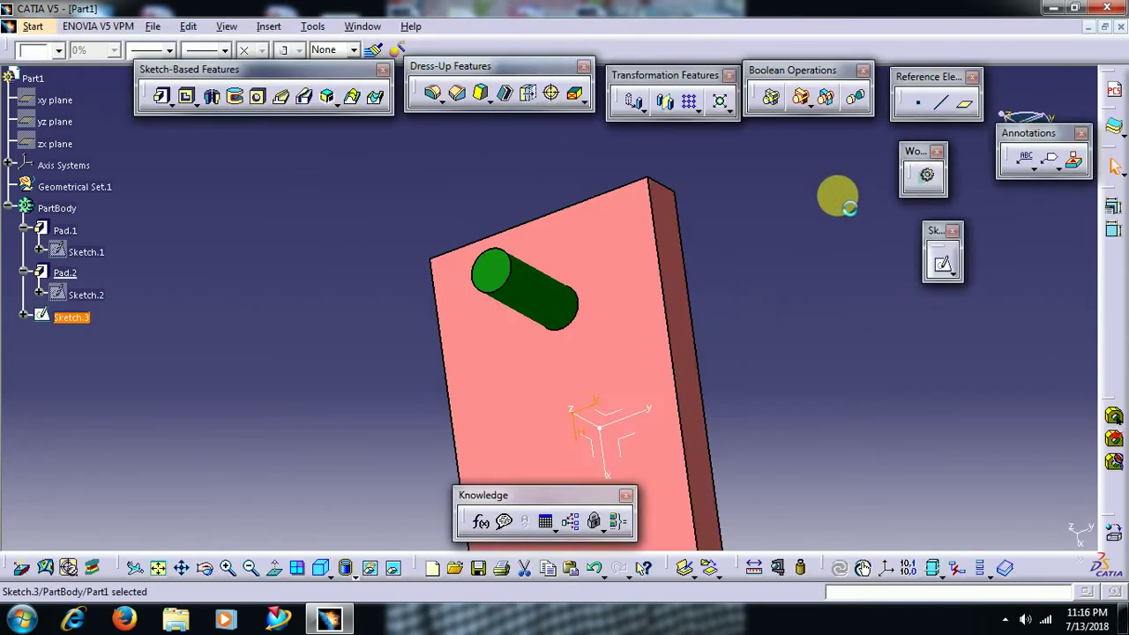
# Pad the new rectangle 80 mm to create Pad.3.
pyautogui.click(160, 96)
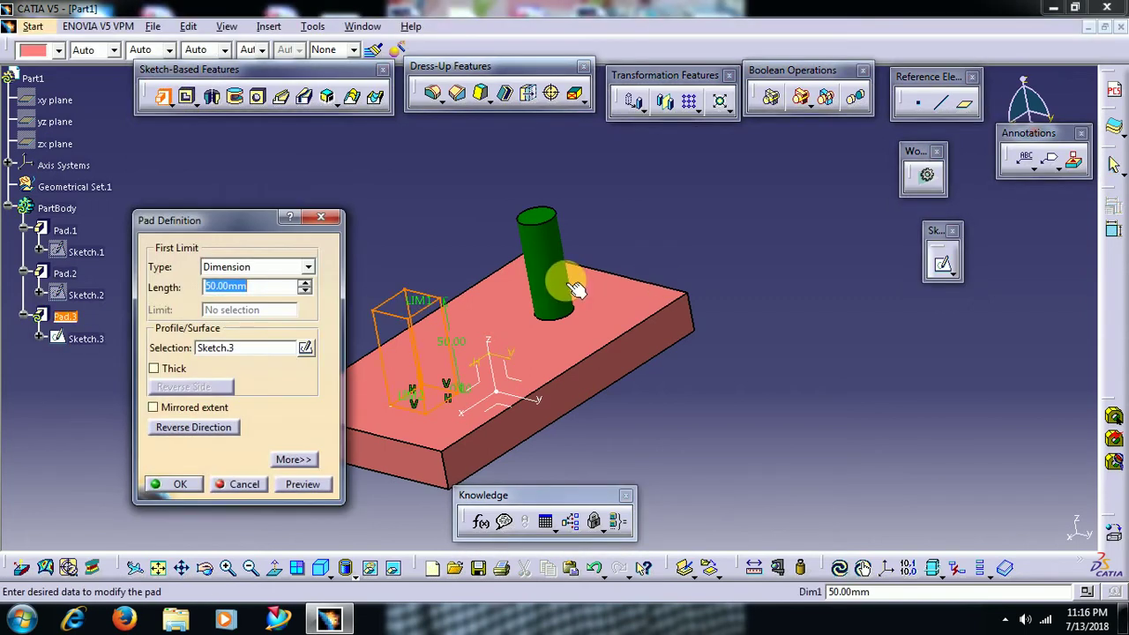
pyautogui.write('80')
pyautogui.press('Return')
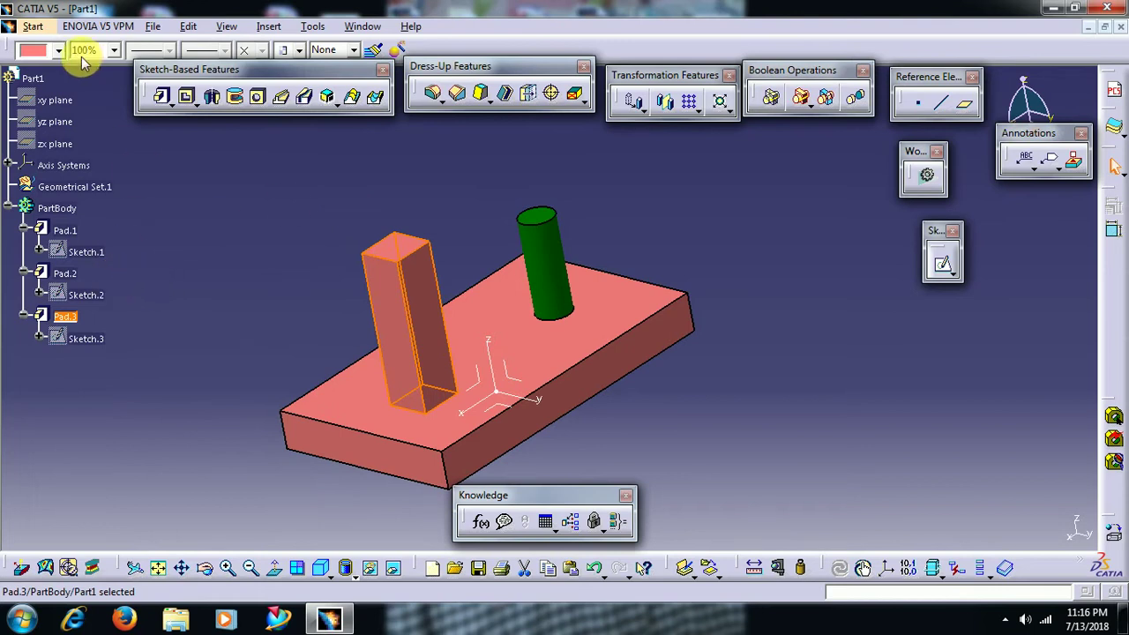
pyautogui.click(40, 50)
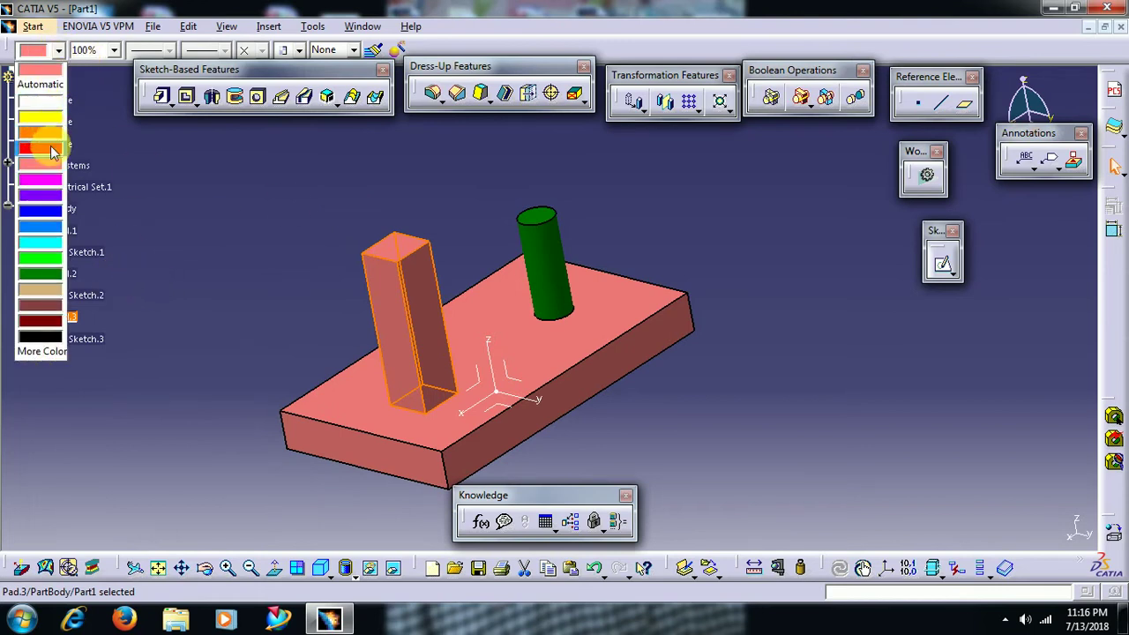
# Colour Pad.3 blue and start a new design table from the Knowledge toolbar.
pyautogui.click(44, 226)
pyautogui.moveTo(432, 212); pyautogui.dragTo(391, 284, button='middle')
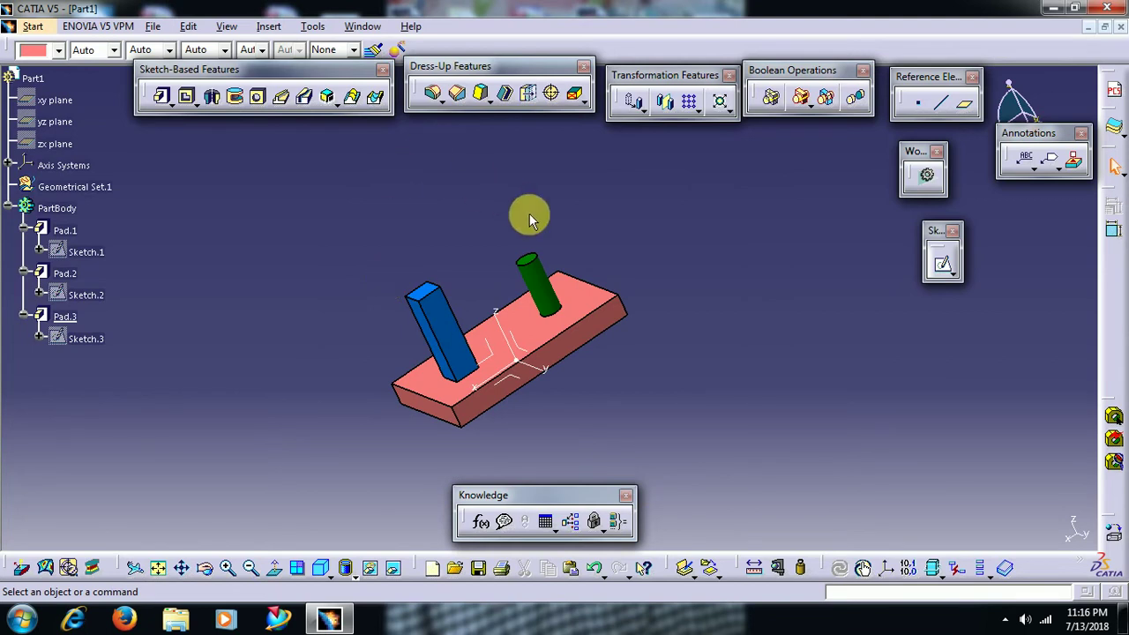
pyautogui.moveTo(538, 453); pyautogui.dragTo(441, 459, button='middle')
pyautogui.click(546, 524)
pyautogui.moveTo(471, 373); pyautogui.dragTo(612, 330, button='middle')
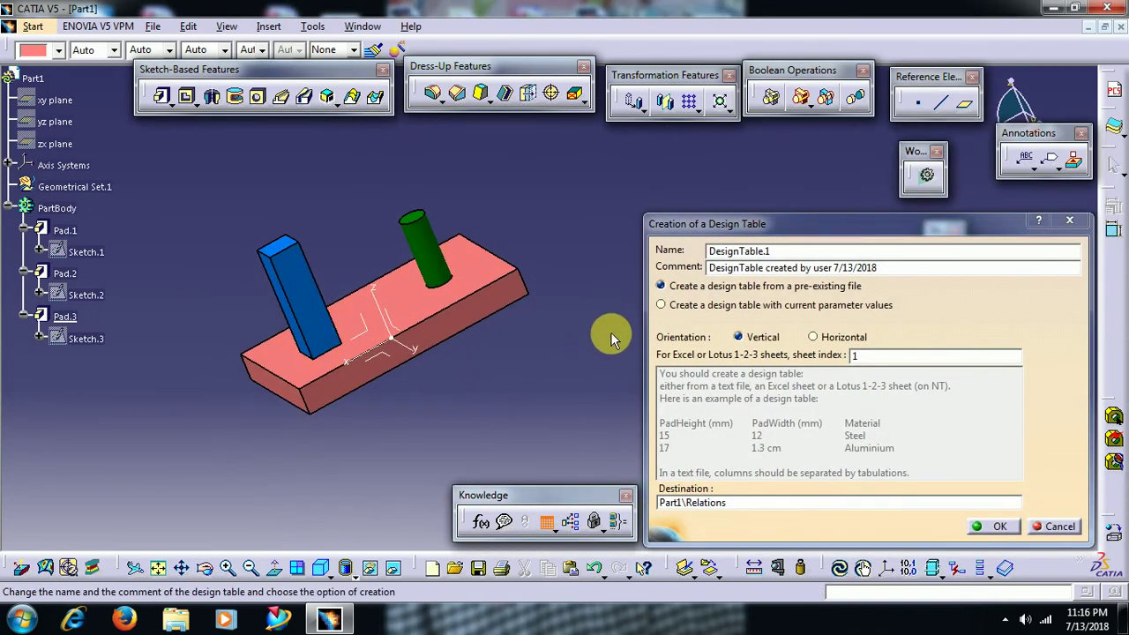
# Base the new design table on current parameter values.
pyautogui.click(693, 306)
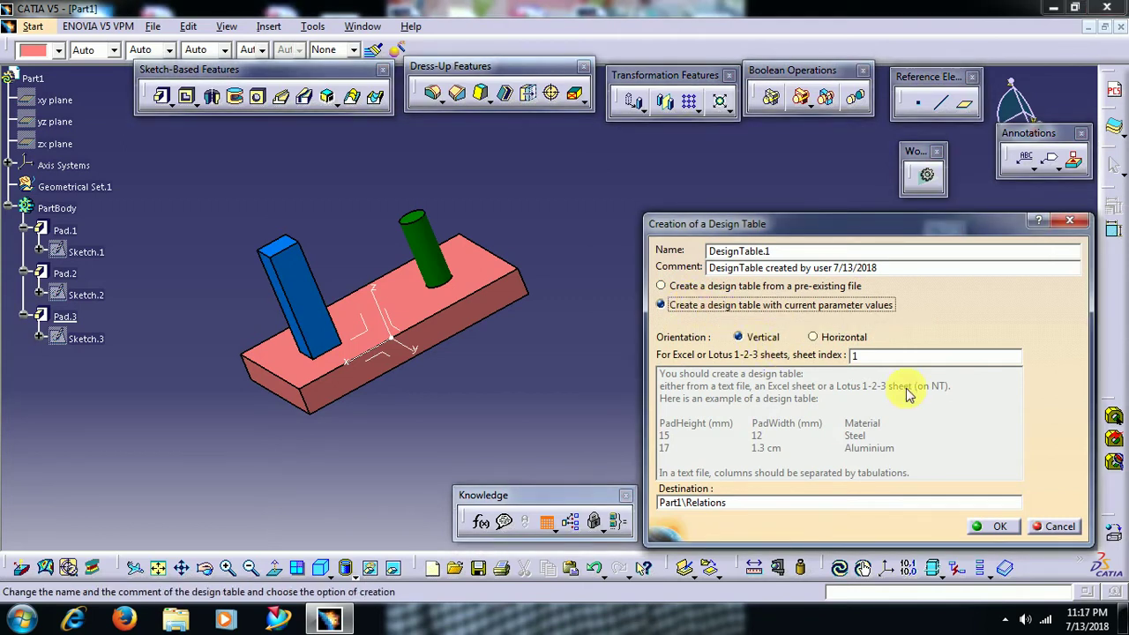
pyautogui.click(992, 527)
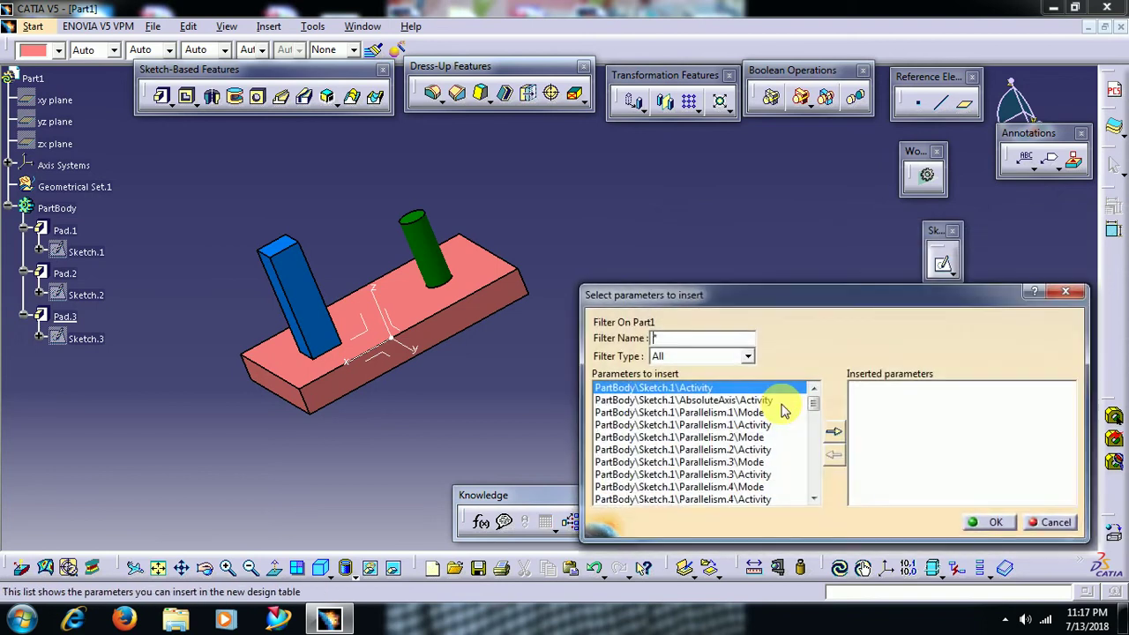
pyautogui.moveTo(391, 344); pyautogui.dragTo(523, 331, button='middle')
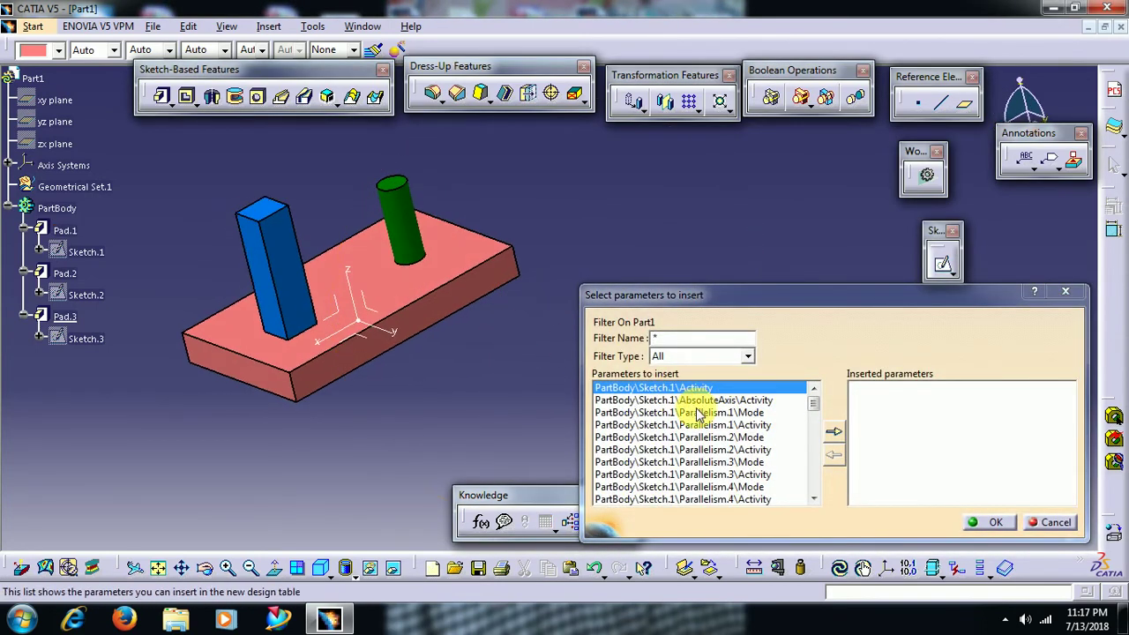
# Insert Pad.1's FirstLimit\Length into the design table parameters.
pyautogui.click(458, 298)
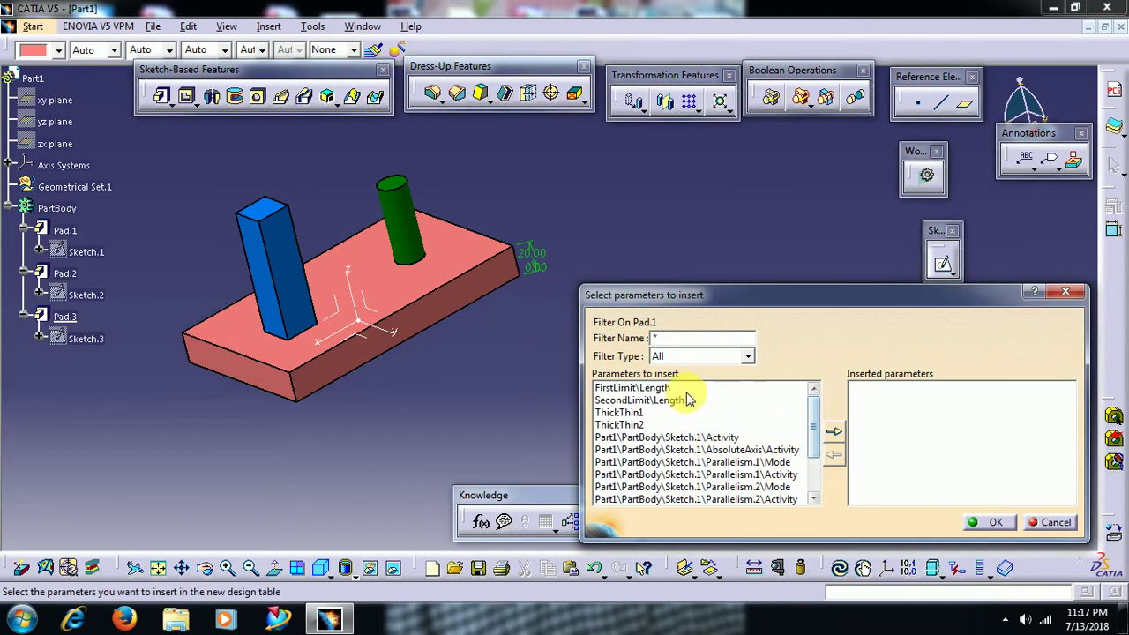
pyautogui.scroll(-2, 816, 454)
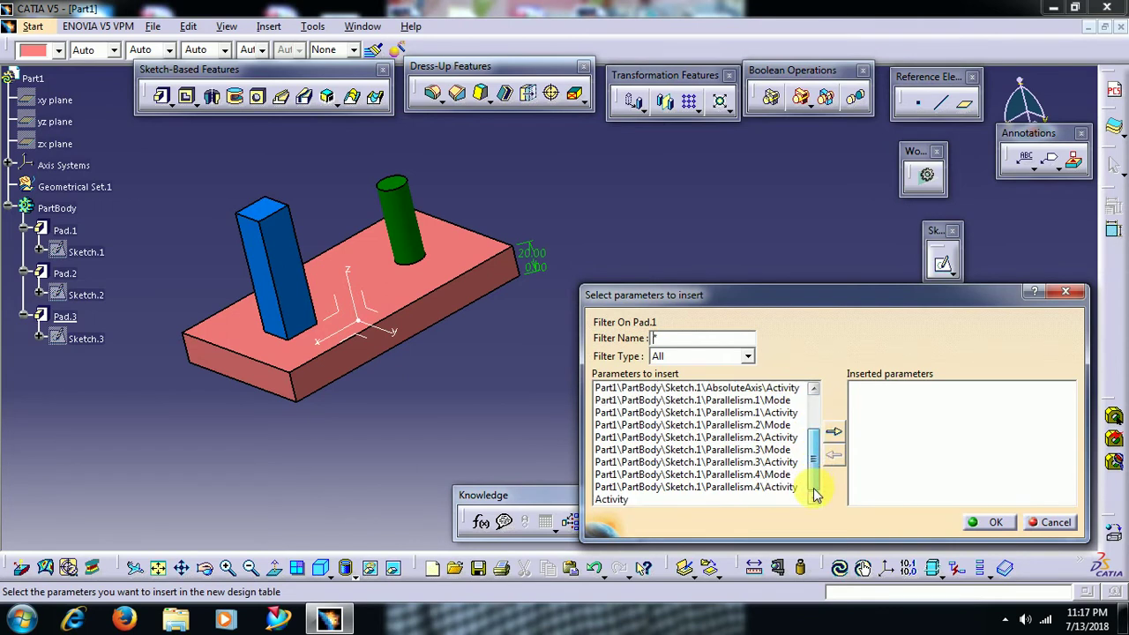
pyautogui.scroll(2, 811, 465)
pyautogui.click(665, 388)
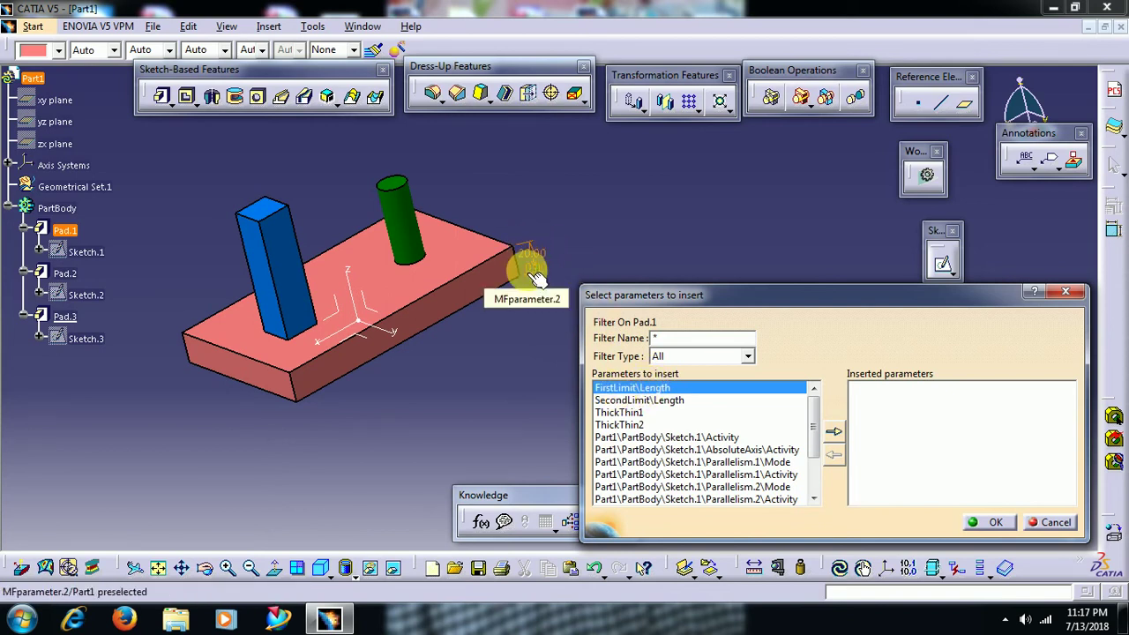
pyautogui.moveTo(575, 234); pyautogui.dragTo(635, 249, button='middle')
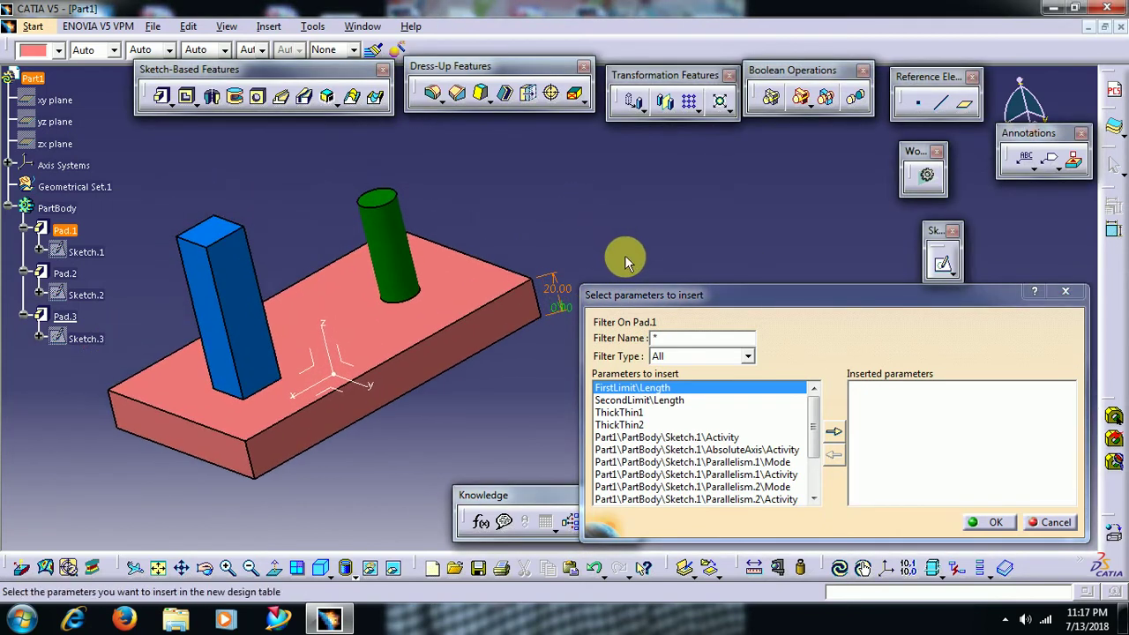
pyautogui.click(841, 438)
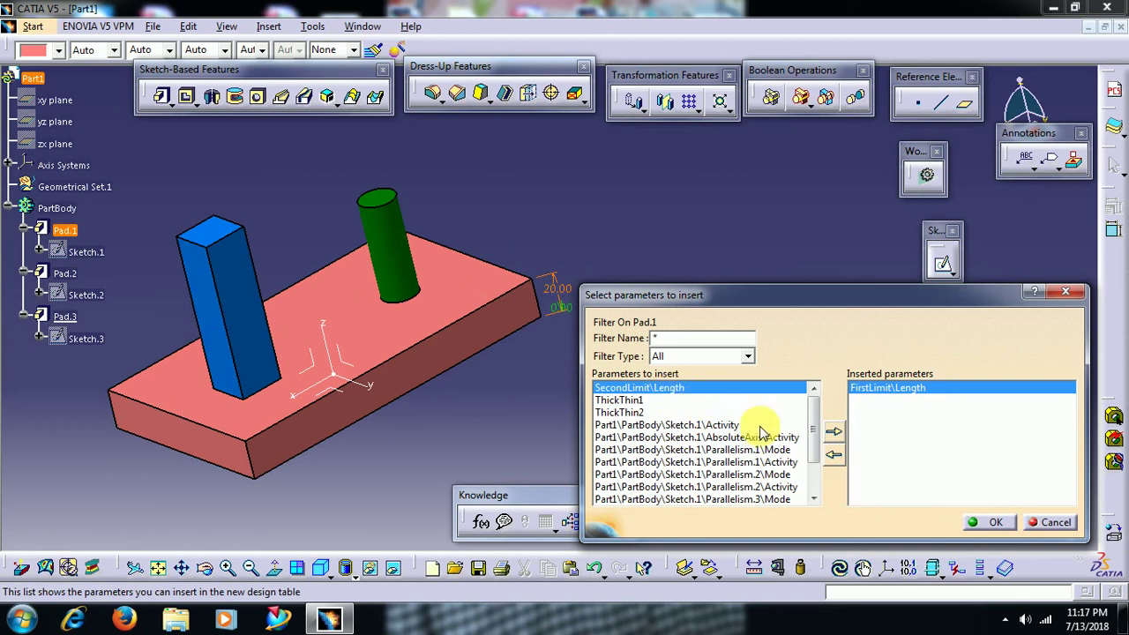
# Show the cylinder Pad.2's parameters for selection.
pyautogui.click(630, 401)
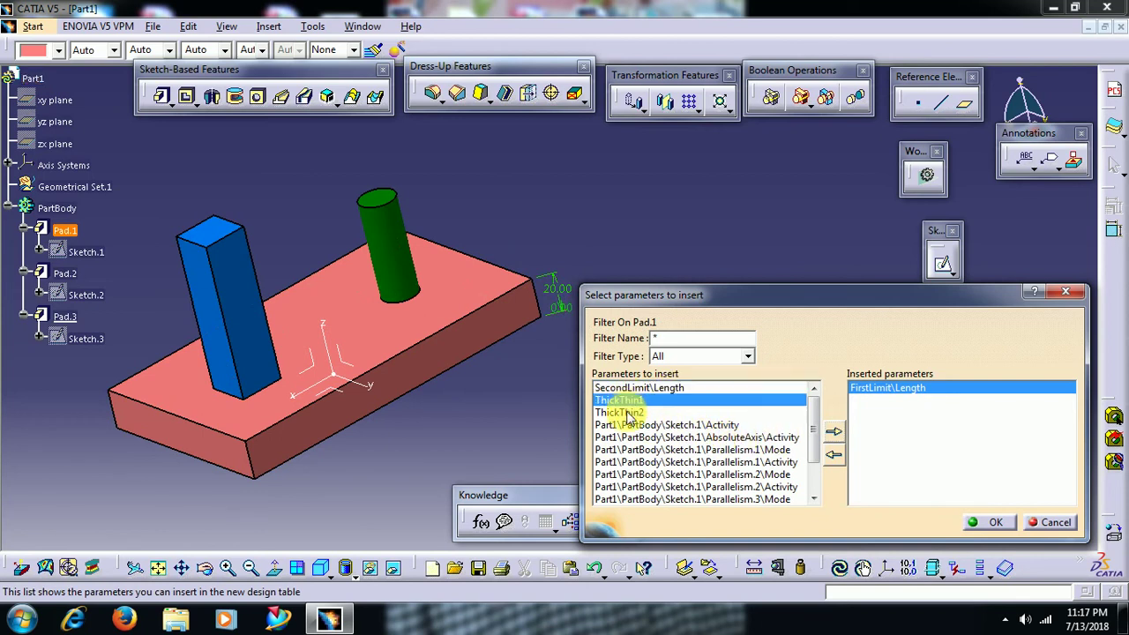
pyautogui.click(628, 412)
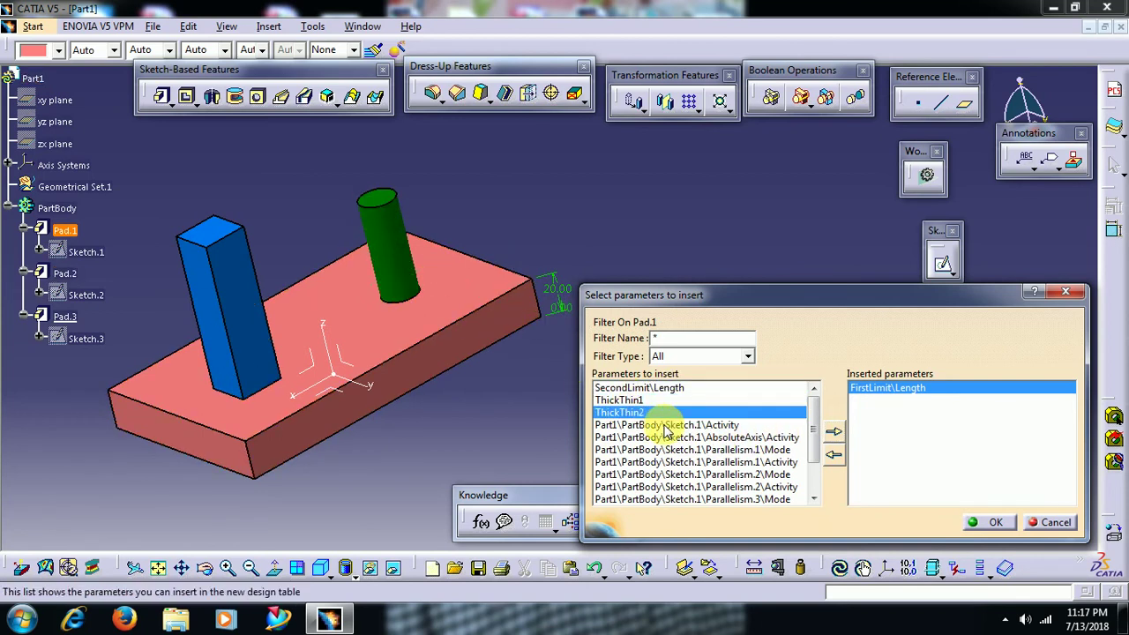
pyautogui.scroll(-2, 815, 488)
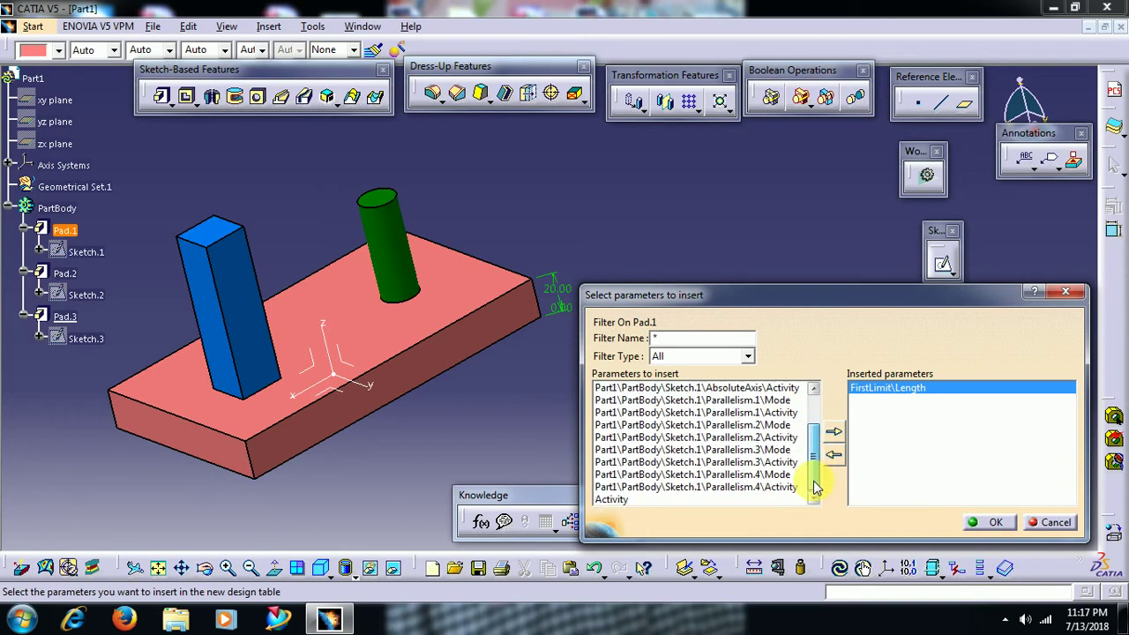
pyautogui.scroll(2, 815, 487)
pyautogui.click(379, 251)
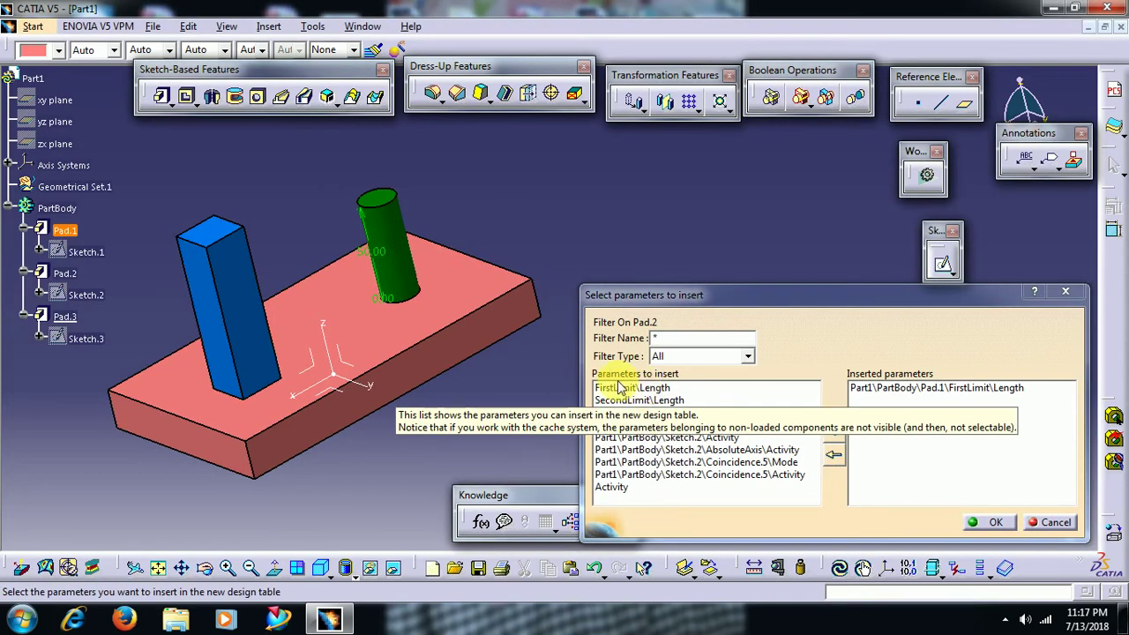
# Insert Pad.2's and Pad.3's FirstLimit\Length alongside Pad.1's and confirm the three parameters.
pyautogui.click(650, 389)
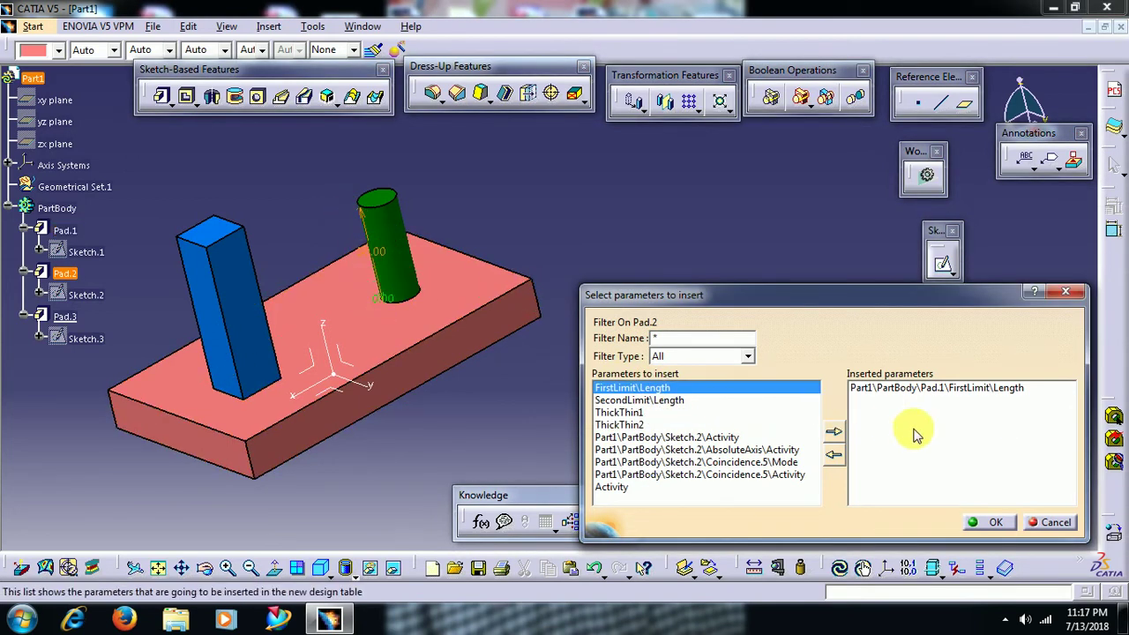
pyautogui.click(833, 437)
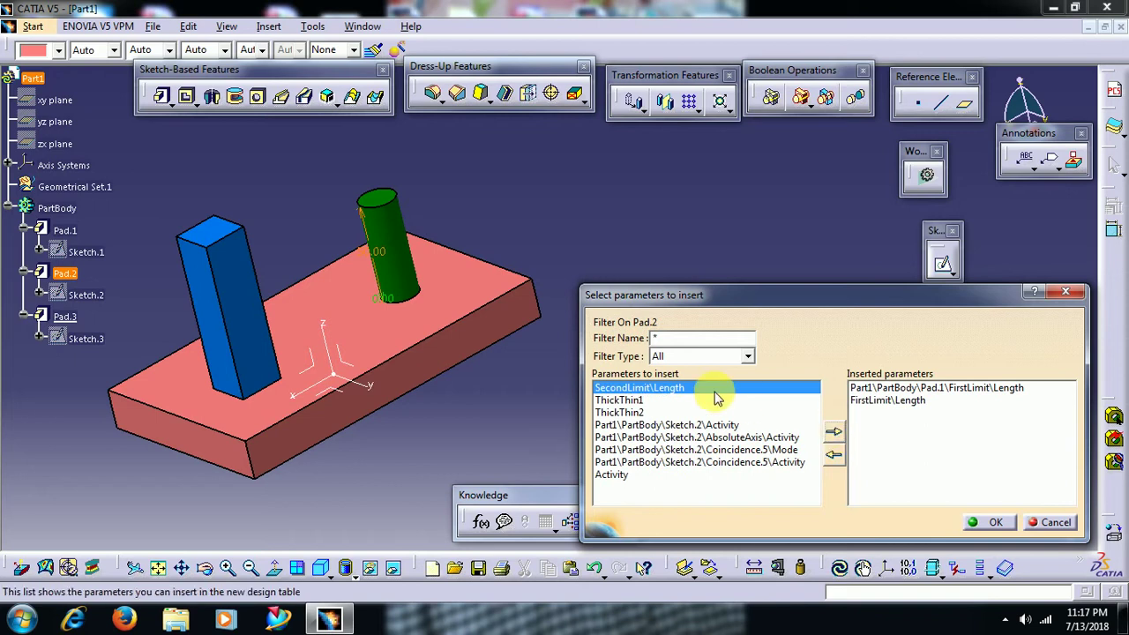
pyautogui.click(239, 298)
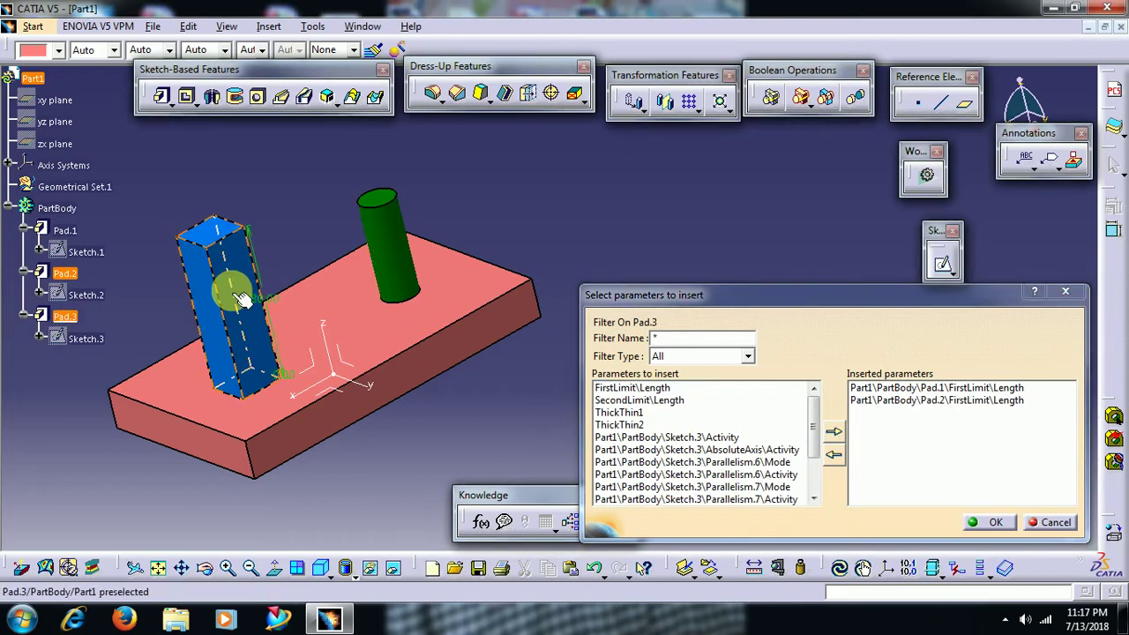
pyautogui.click(660, 390)
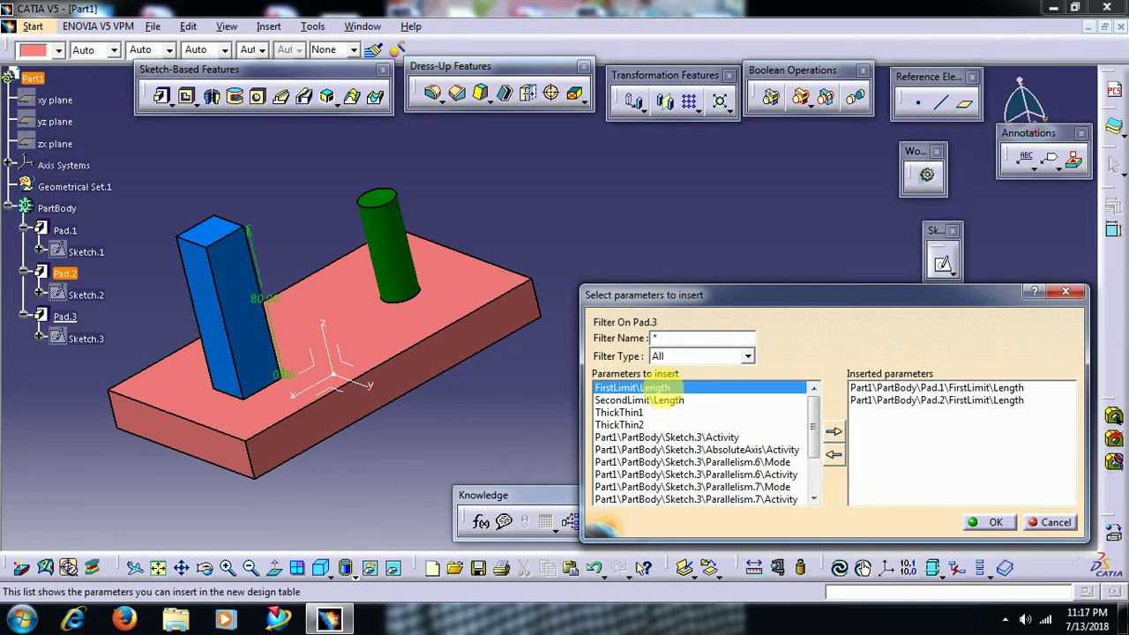
pyautogui.click(834, 431)
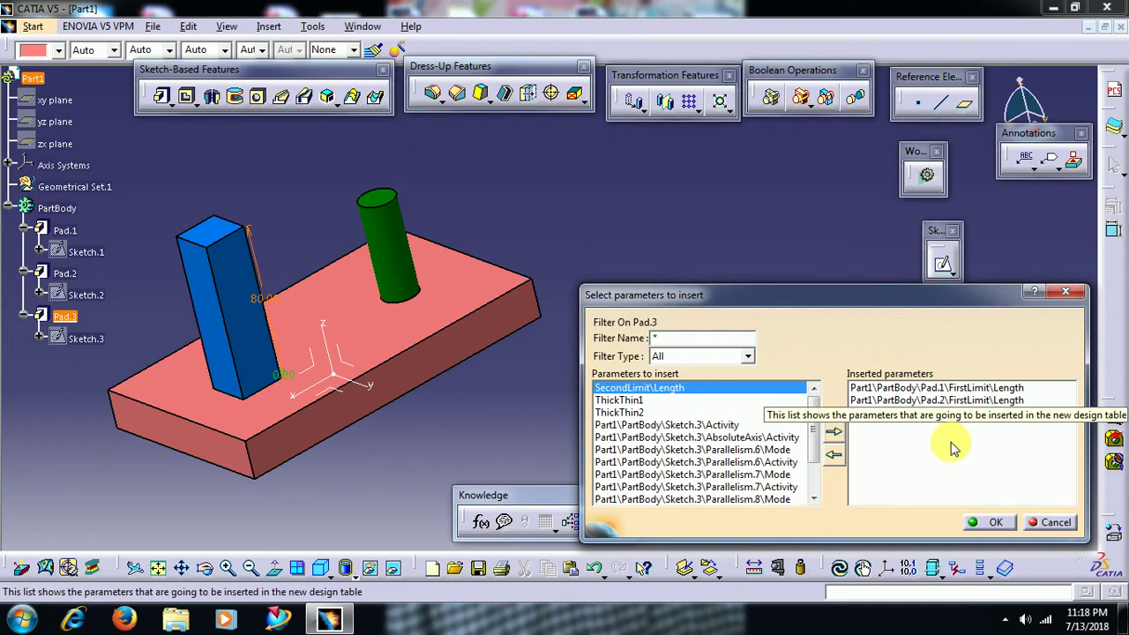
pyautogui.click(994, 523)
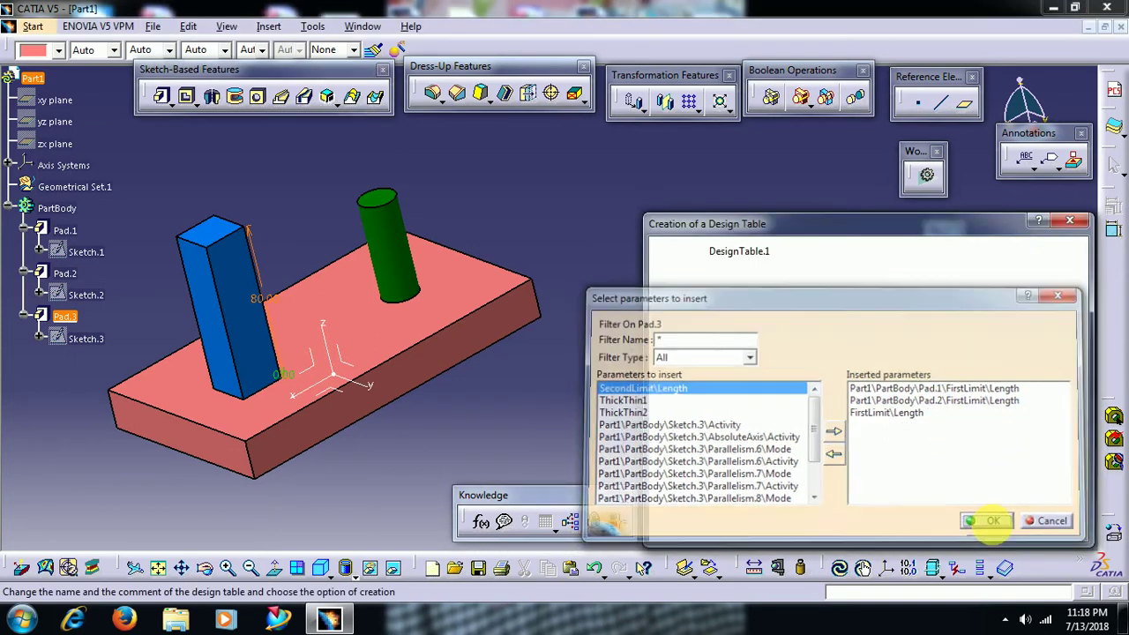
# Save DesignTable1 as an Excel file on the Desktop and open it in Excel.
pyautogui.click(993, 524)
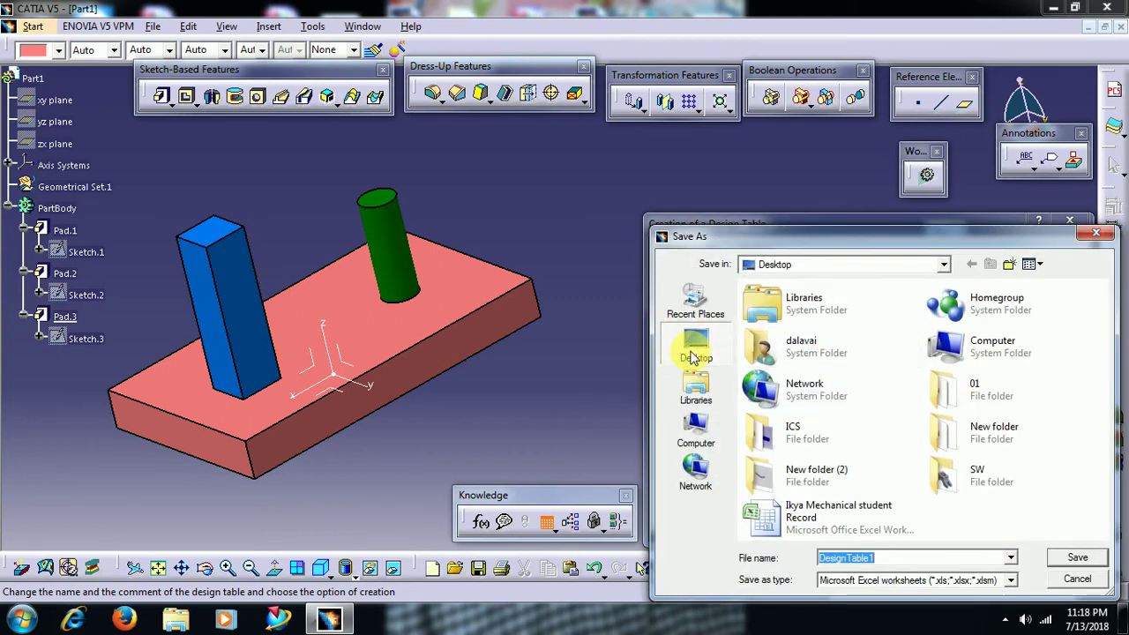
pyautogui.click(695, 351)
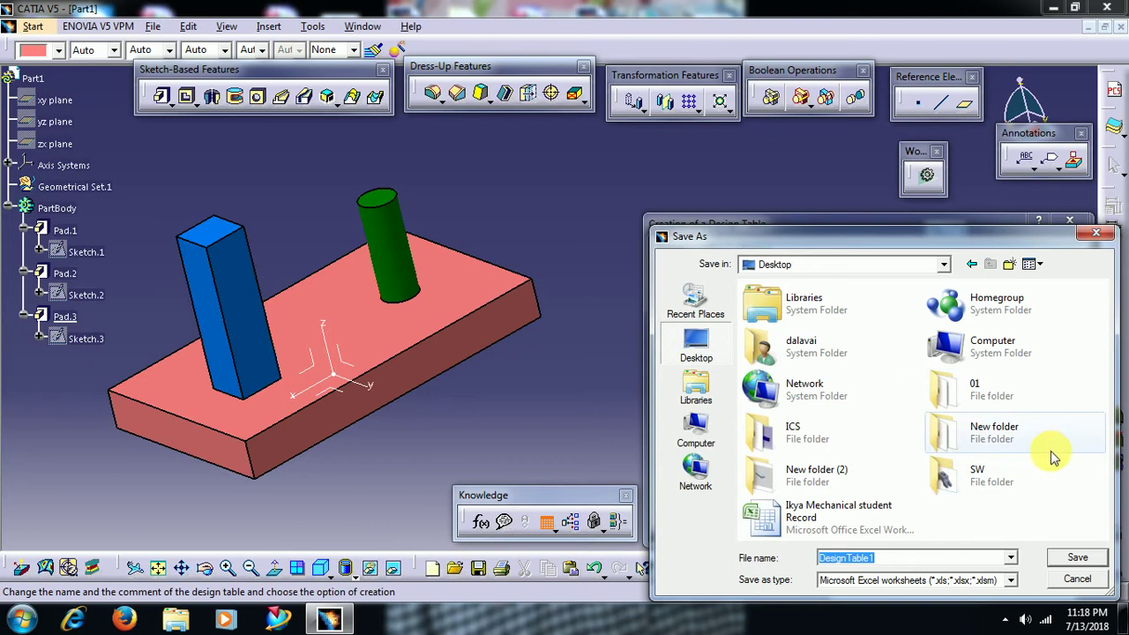
pyautogui.click(1079, 561)
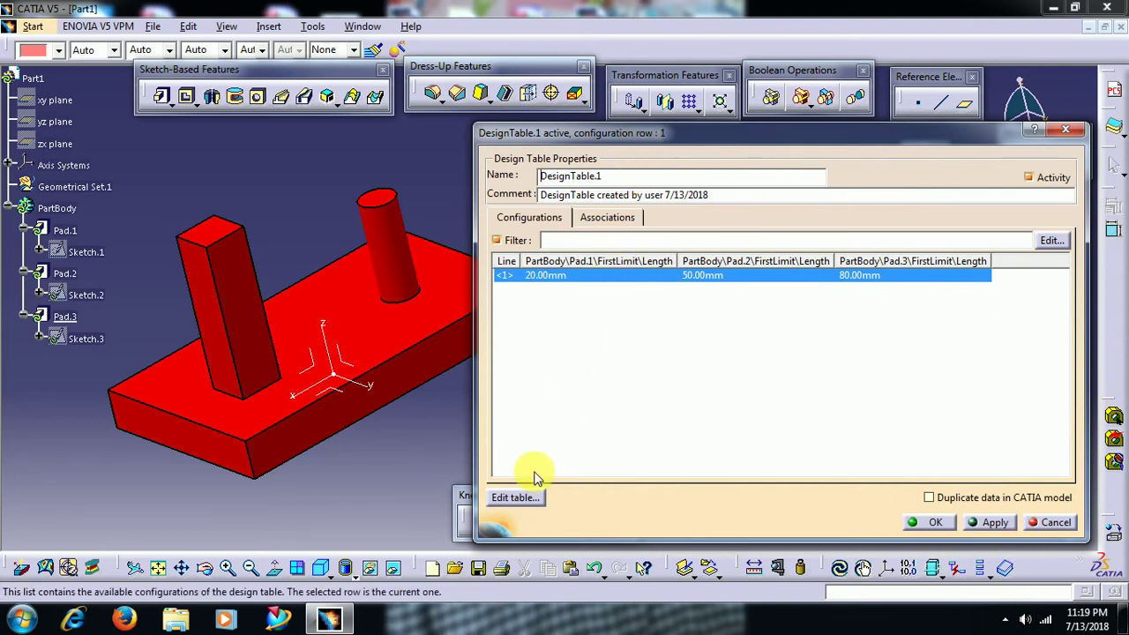
pyautogui.click(509, 497)
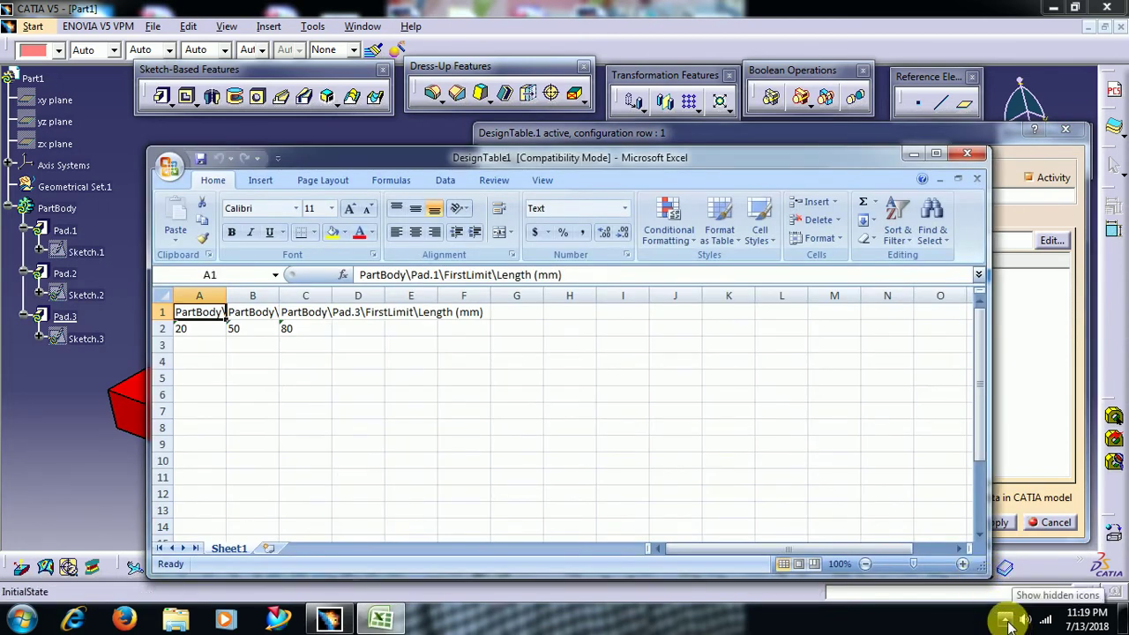
pyautogui.click(1006, 621)
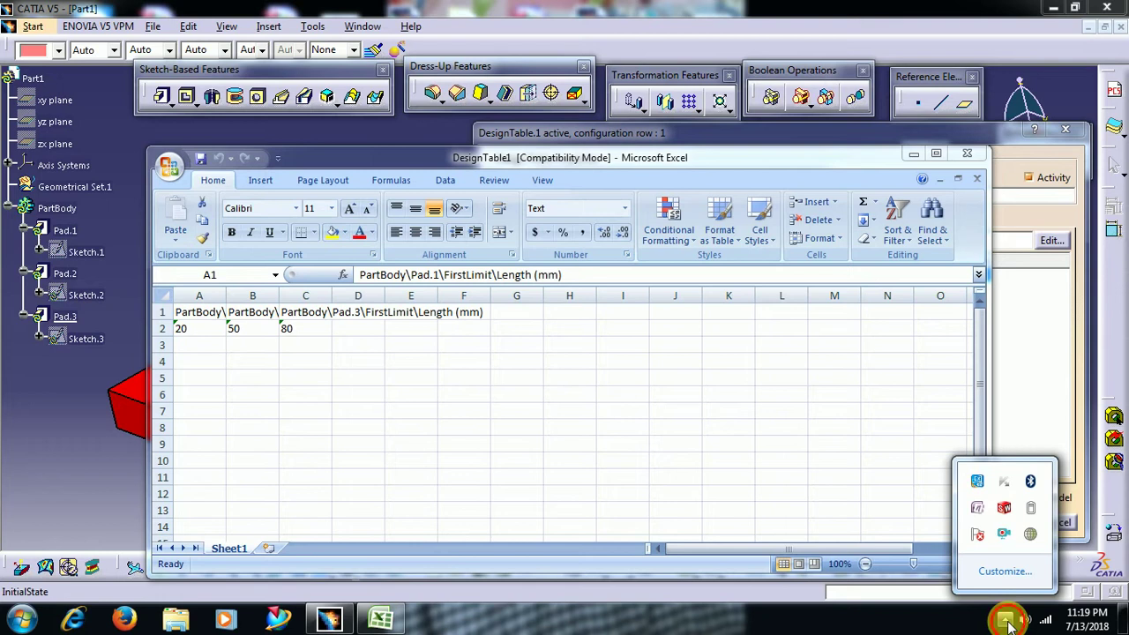
pyautogui.click(1006, 621)
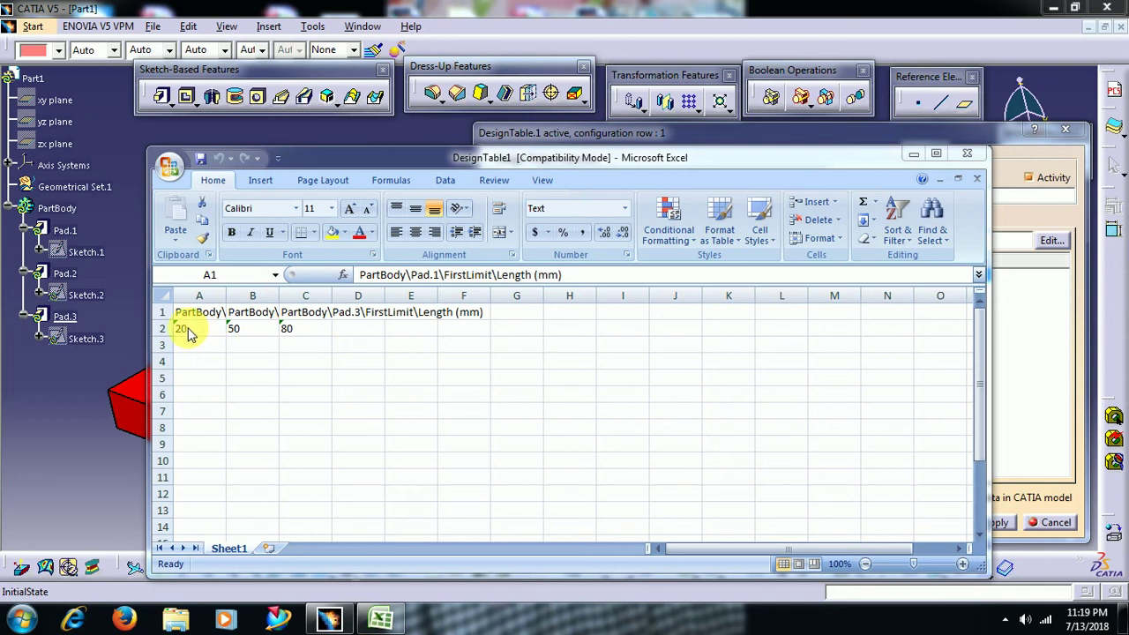
pyautogui.click(253, 337)
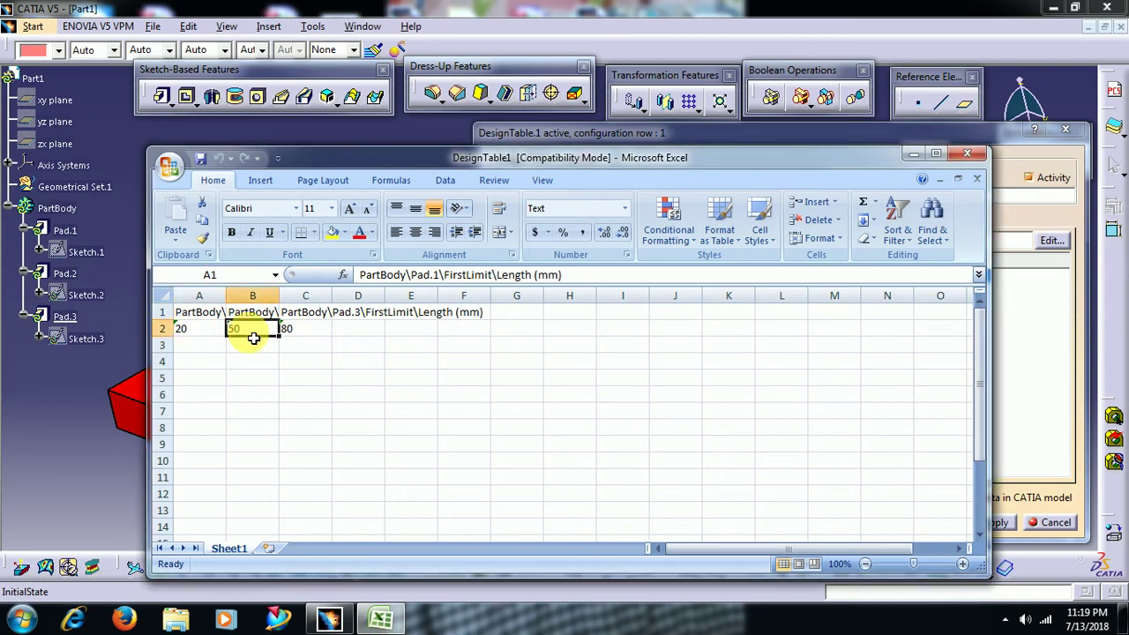
pyautogui.click(312, 345)
pyautogui.click(200, 336)
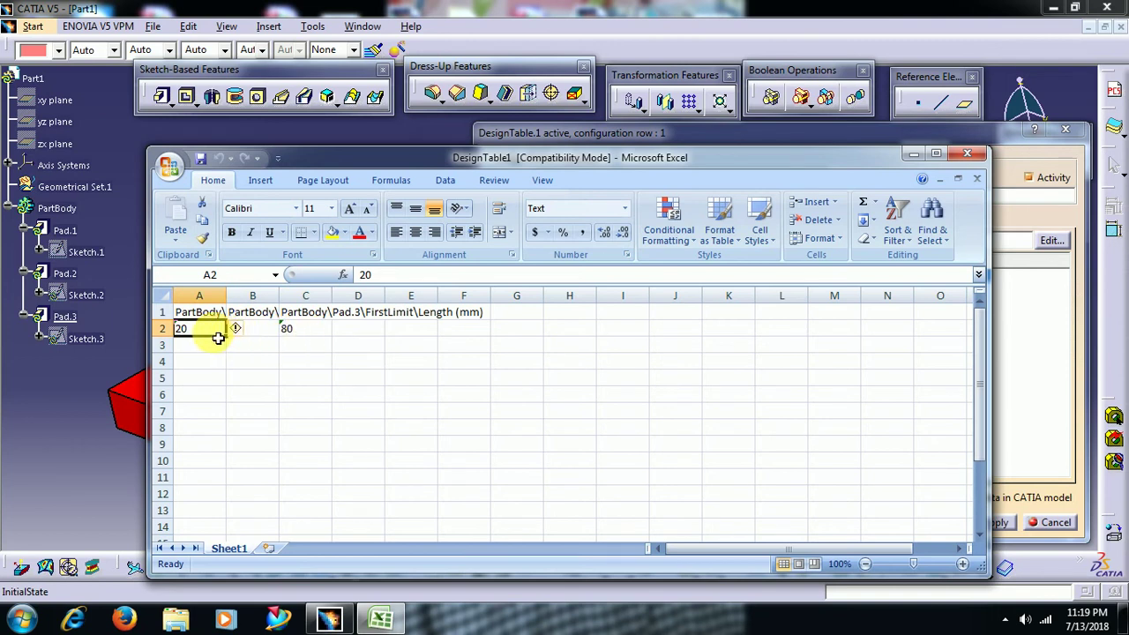
pyautogui.click(258, 333)
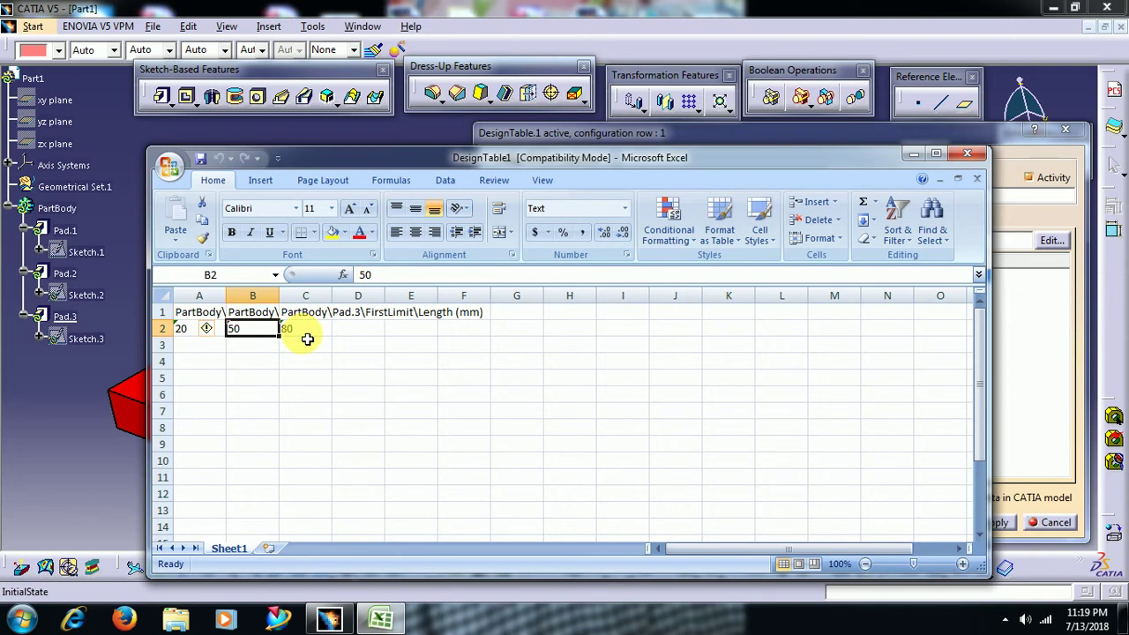
pyautogui.click(311, 340)
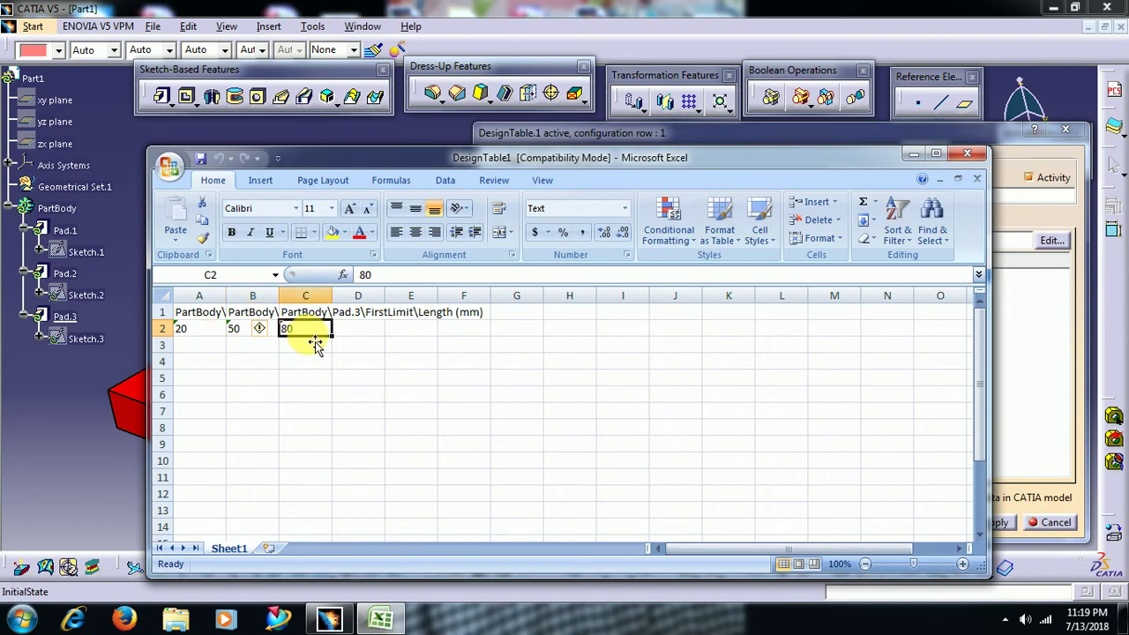
pyautogui.click(210, 351)
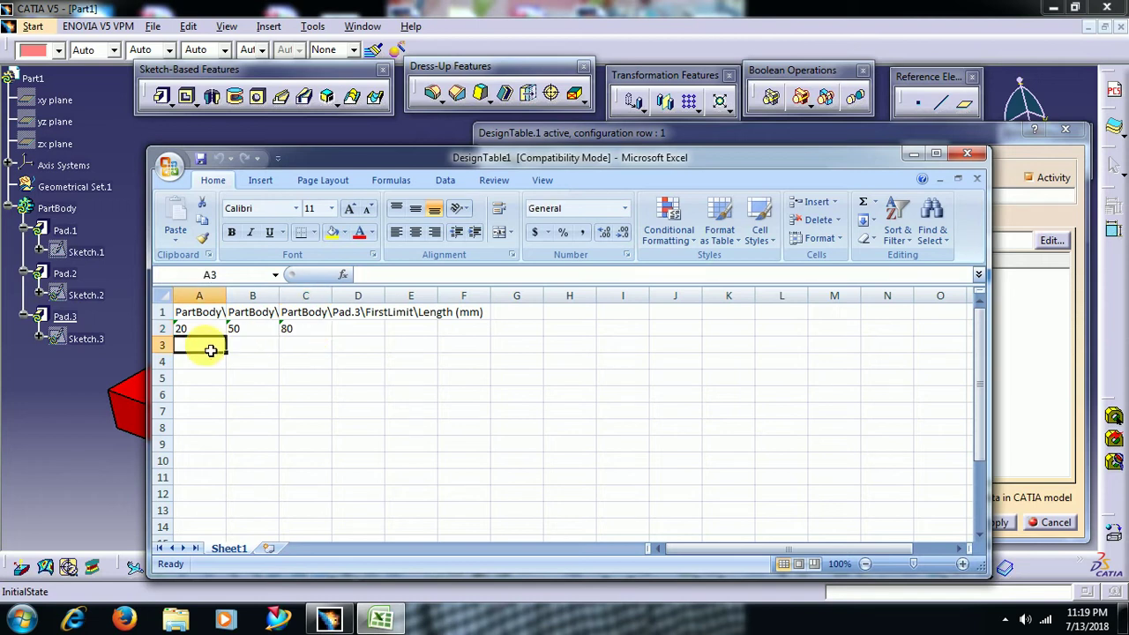
# Enter pad lengths 10, 30 and 60 in row 3.
pyautogui.write('1')
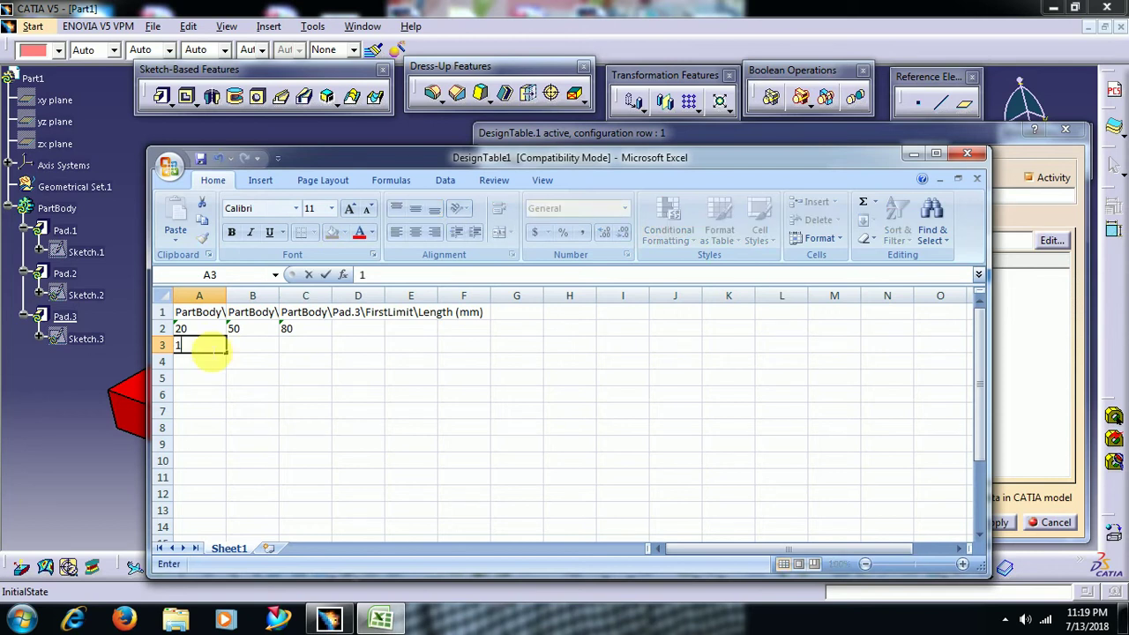
pyautogui.write('0')
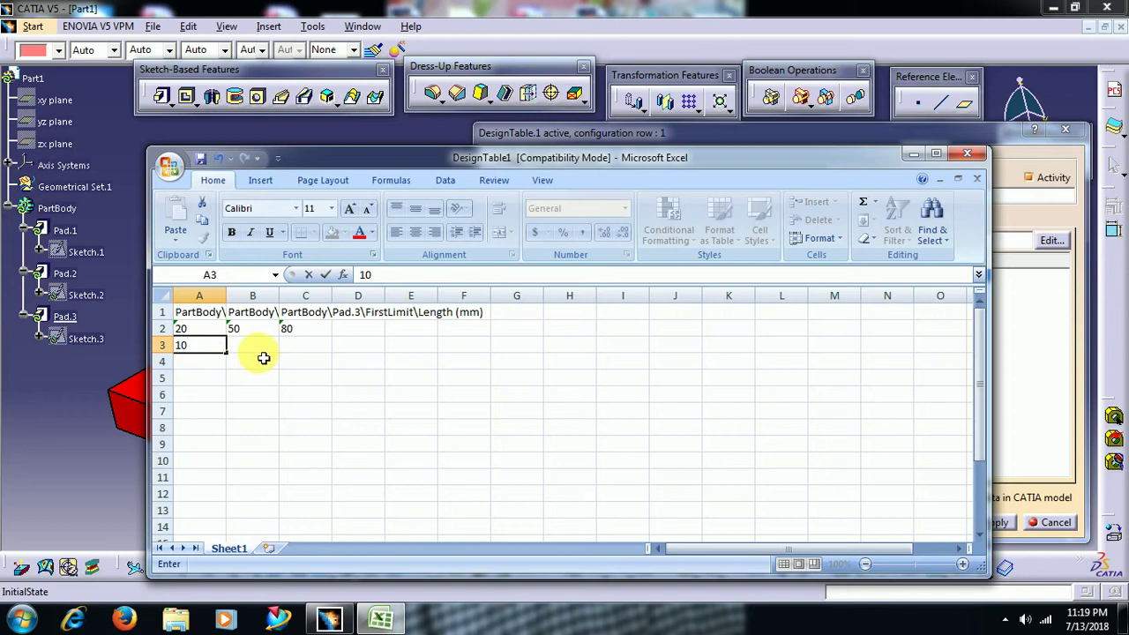
pyautogui.click(265, 351)
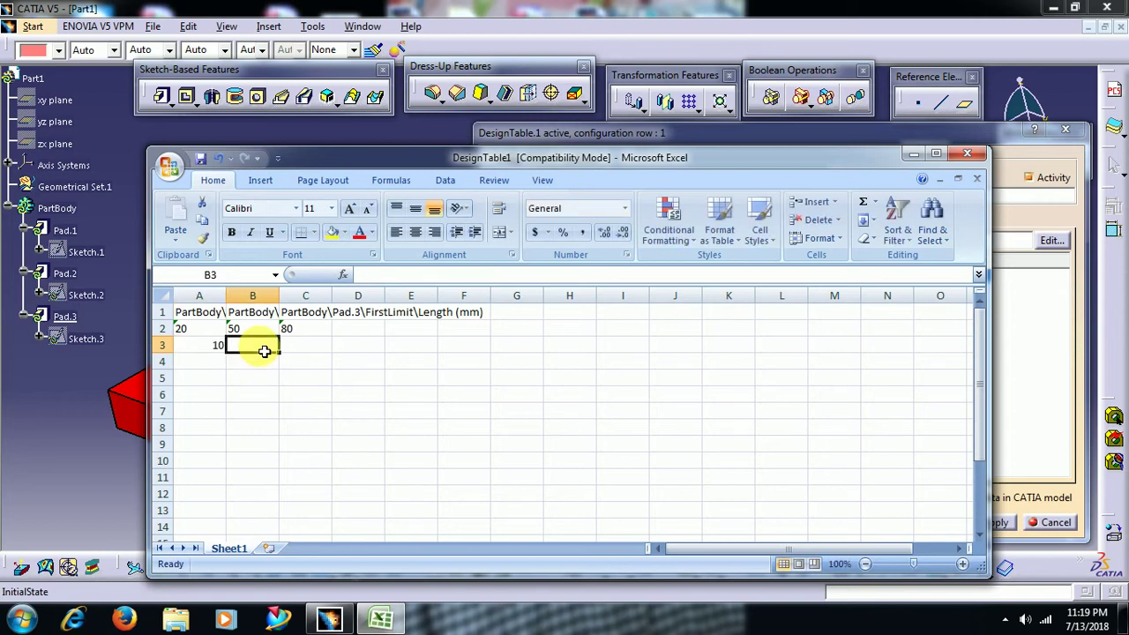
pyautogui.write('30')
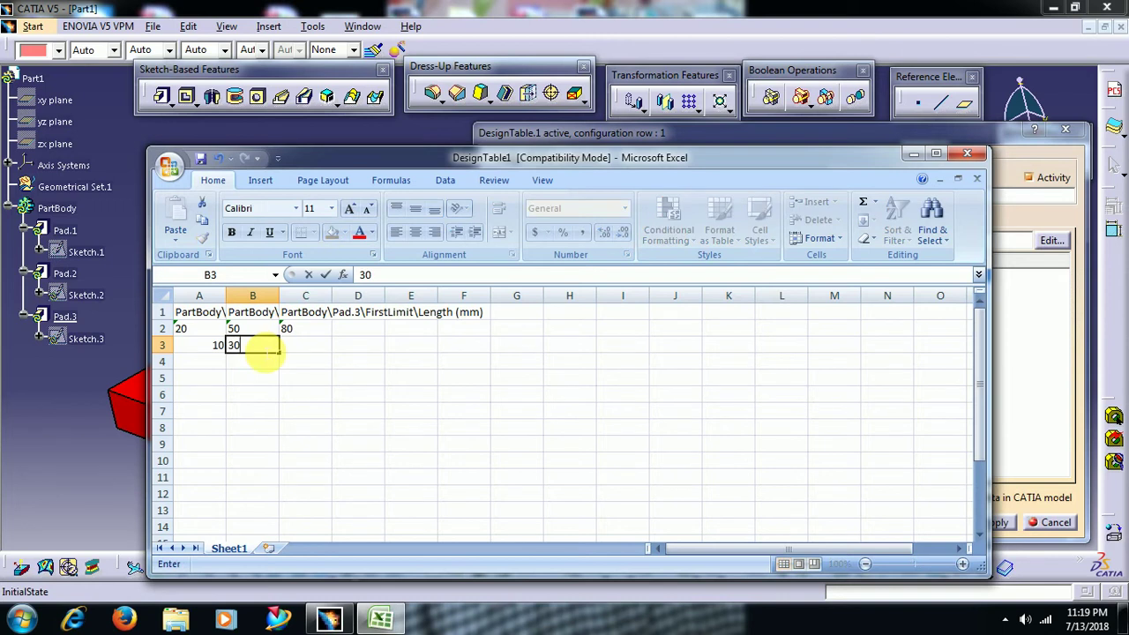
pyautogui.click(310, 350)
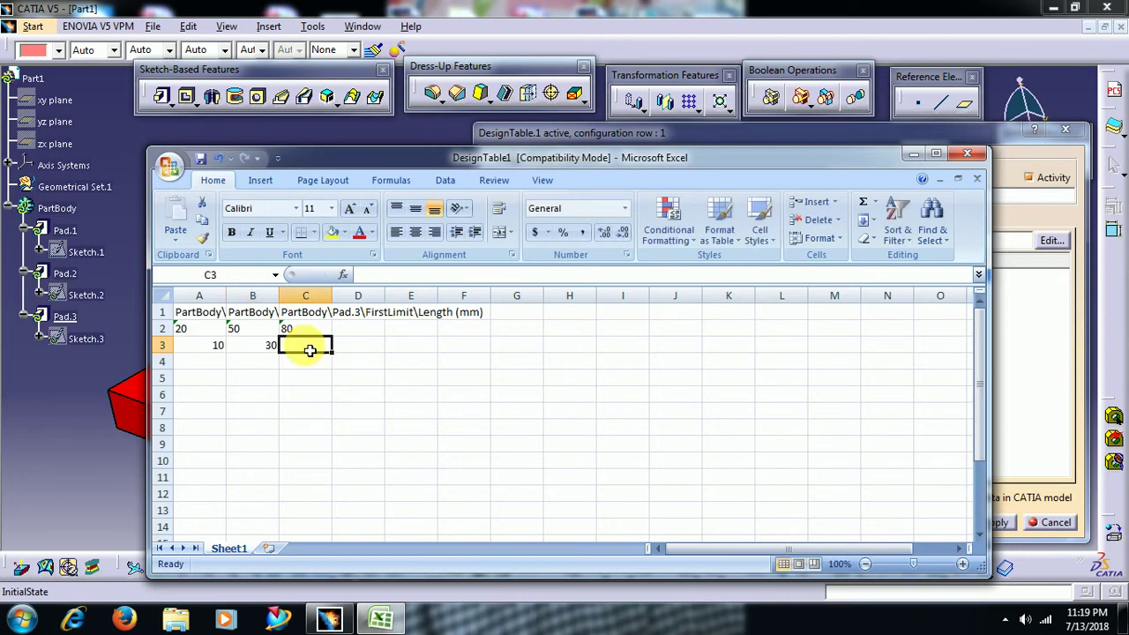
pyautogui.write('60')
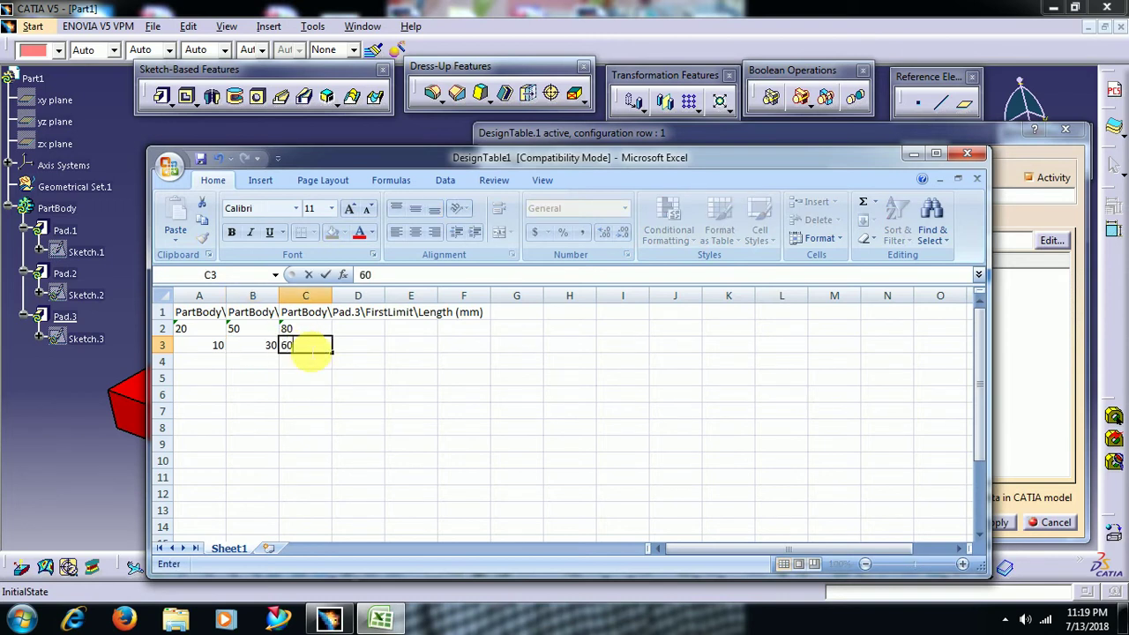
pyautogui.click(209, 369)
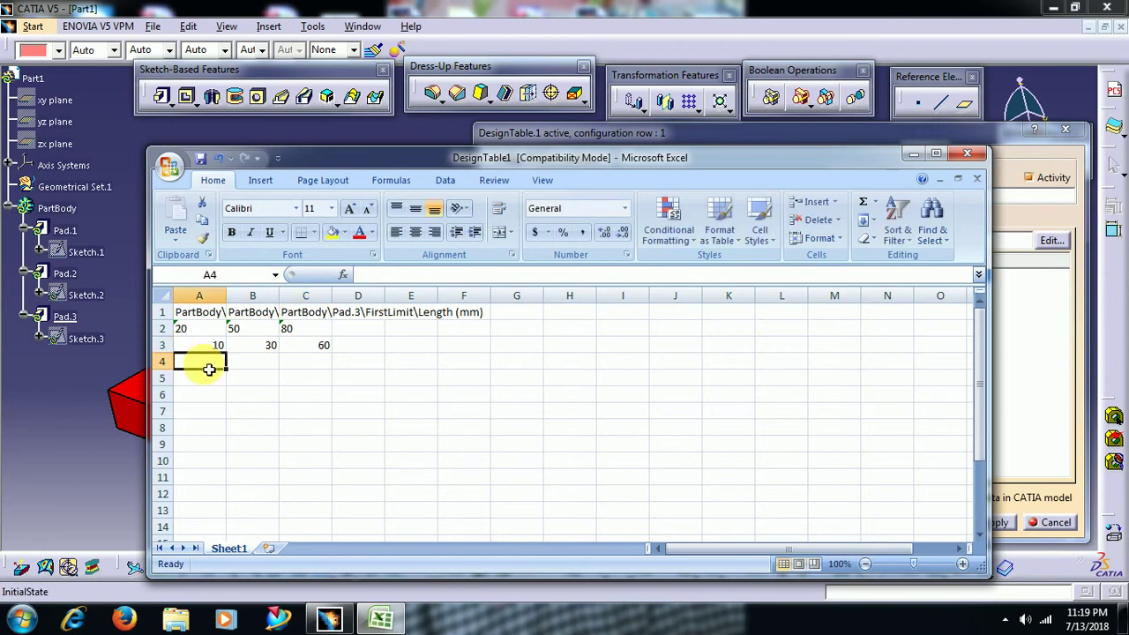
# Enter pad lengths 5, 10 and 20 in row 4.
pyautogui.write('2')
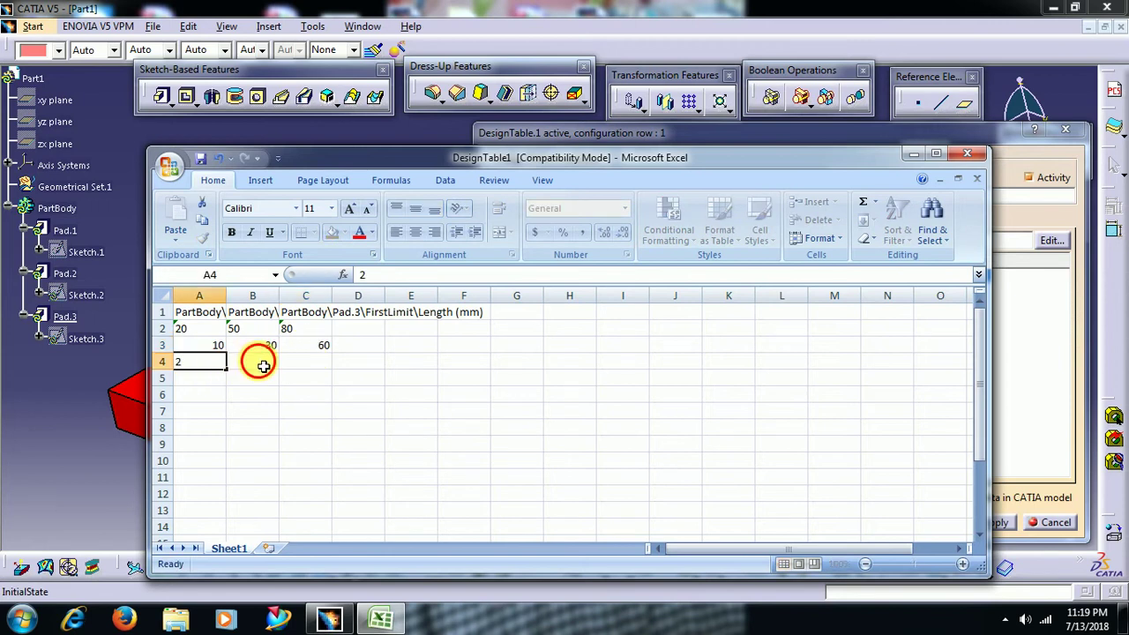
pyautogui.click(264, 366)
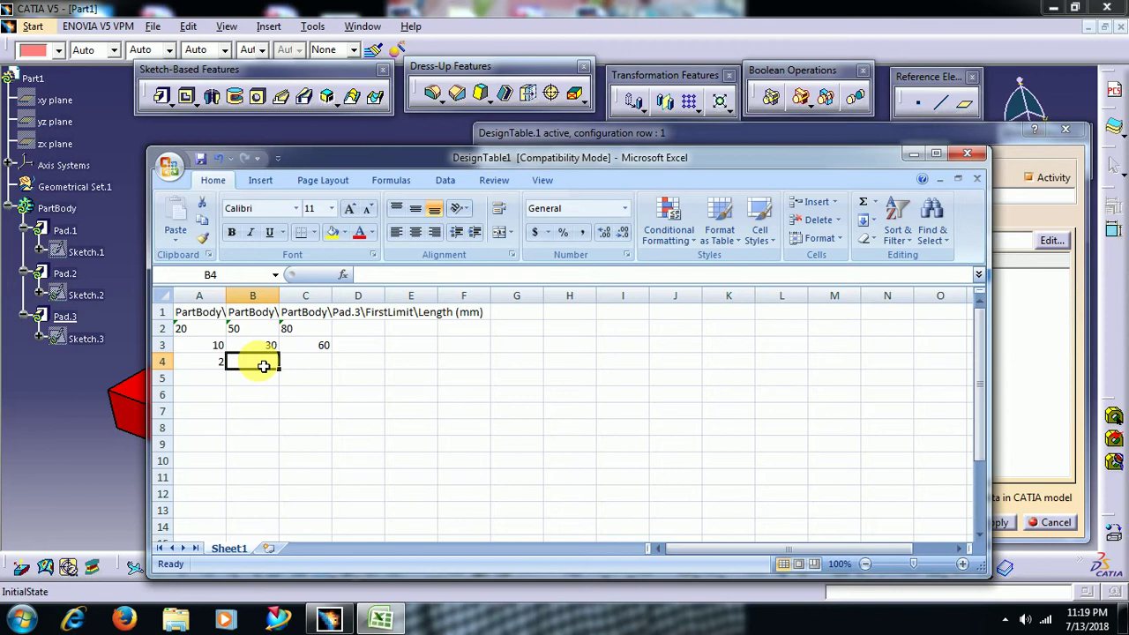
pyautogui.write('10')
pyautogui.click(309, 366)
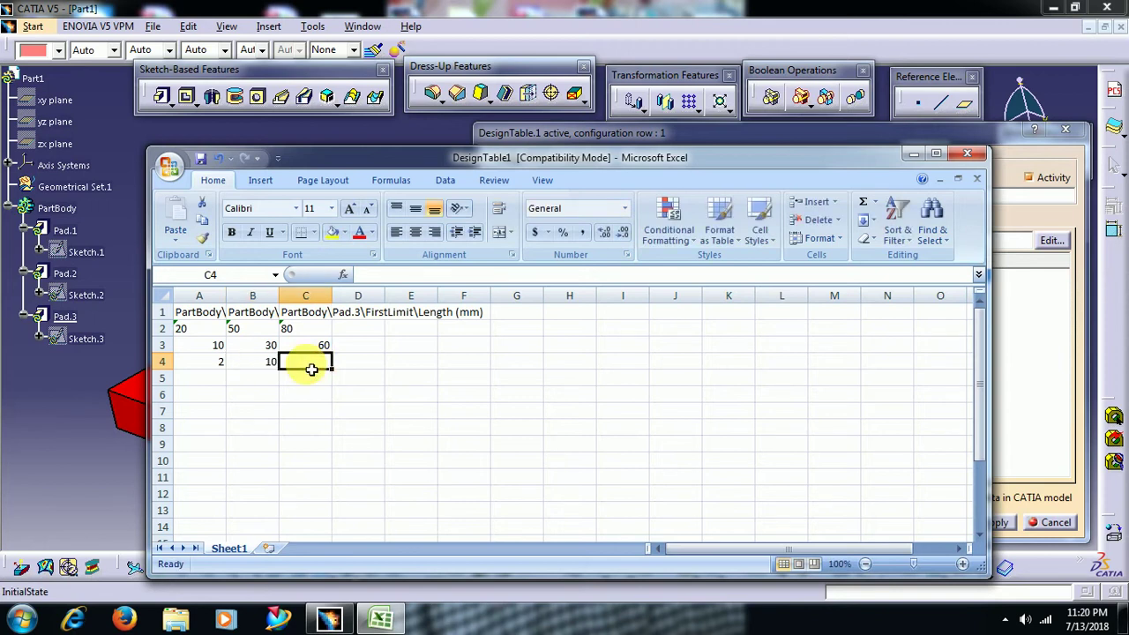
pyautogui.write('20')
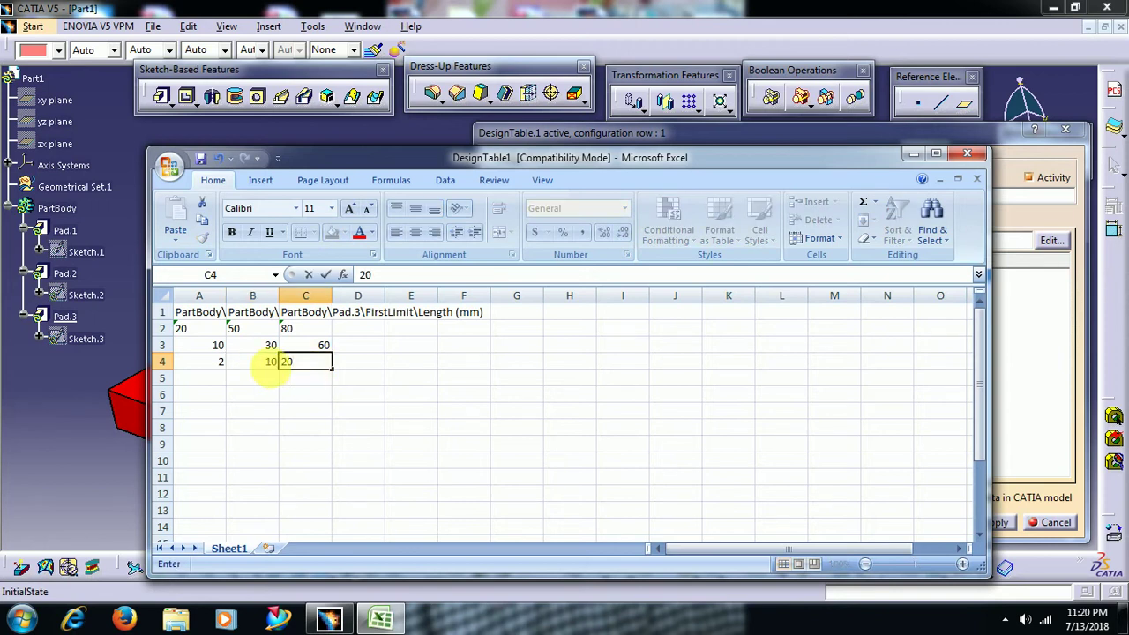
pyautogui.click(227, 381)
pyautogui.click(228, 366)
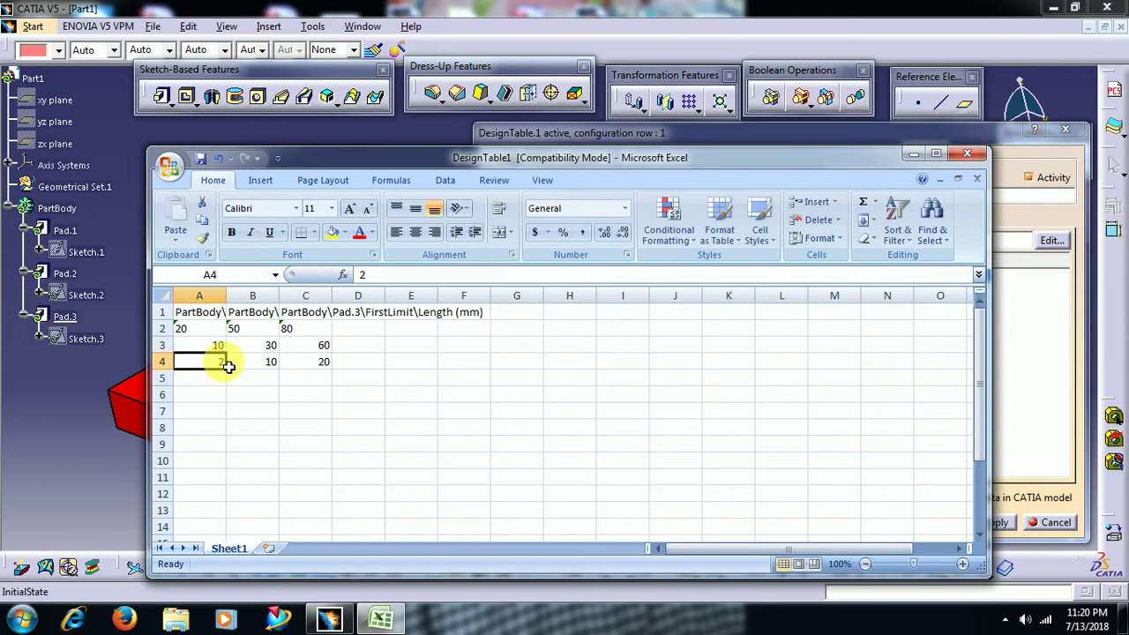
pyautogui.write('5')
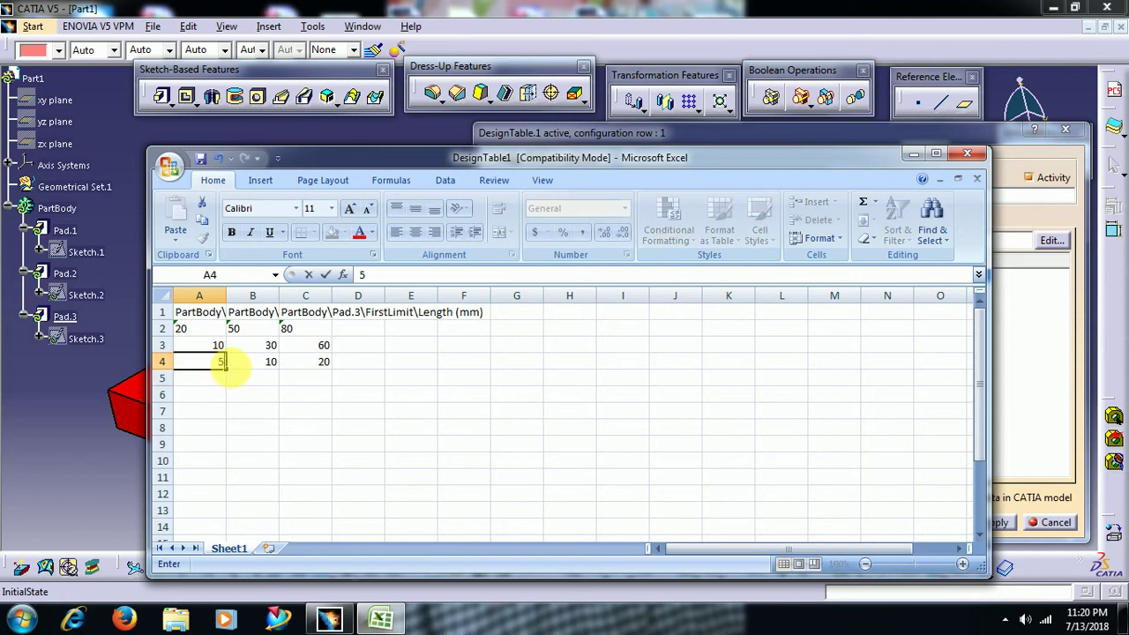
pyautogui.click(216, 385)
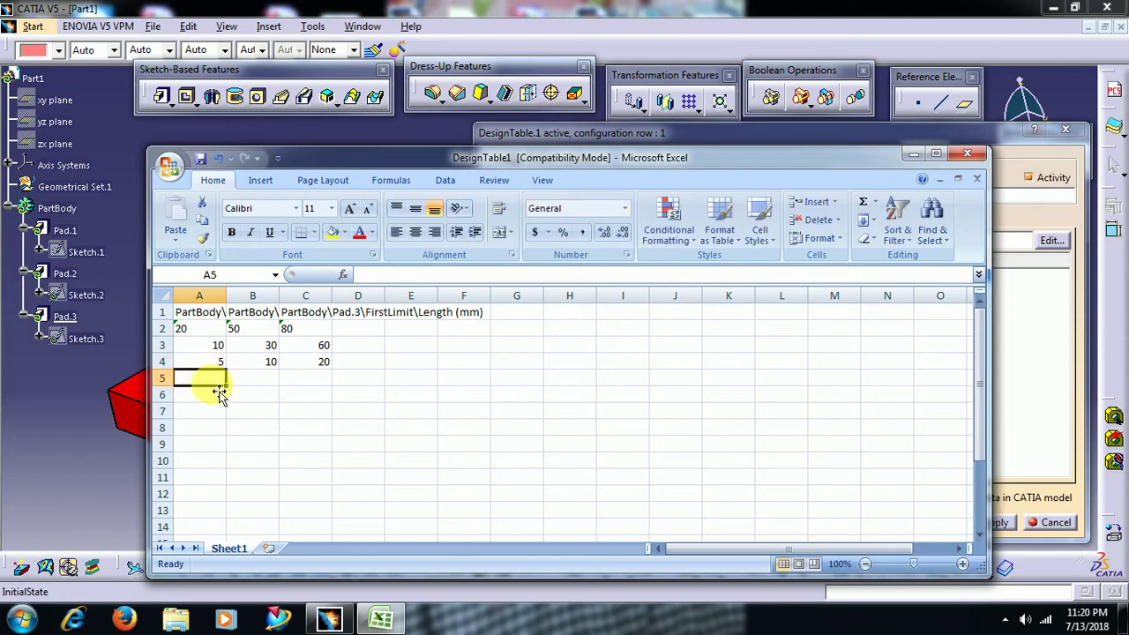
# Enter pad lengths 50, 30 and 70 in row 5.
pyautogui.write('1')
pyautogui.press('BackSpace')
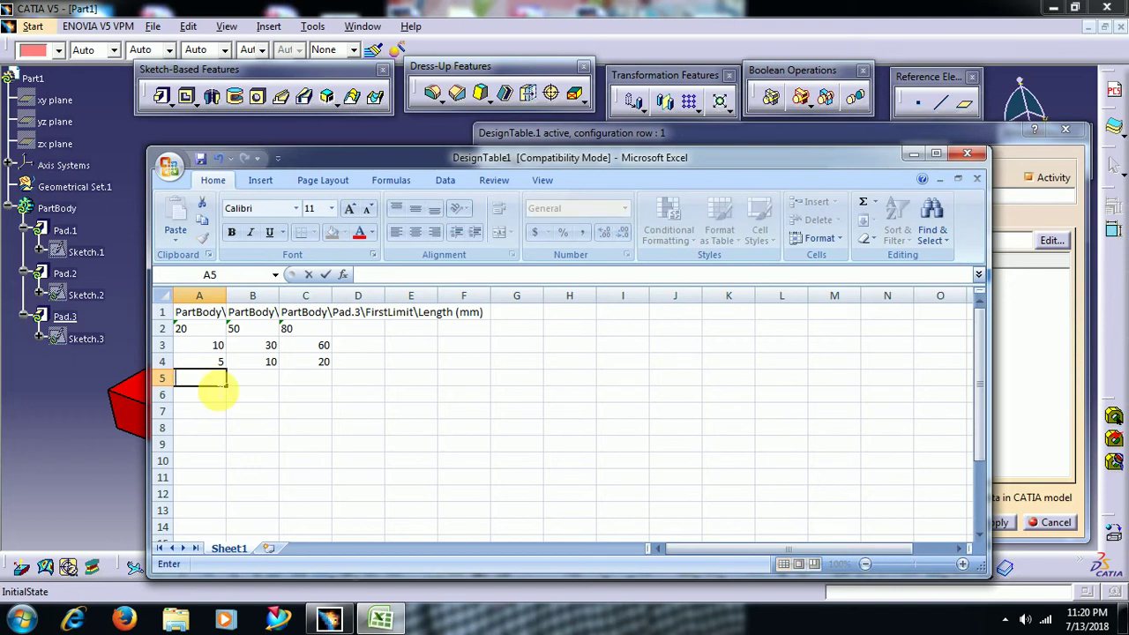
pyautogui.write('50')
pyautogui.click(261, 381)
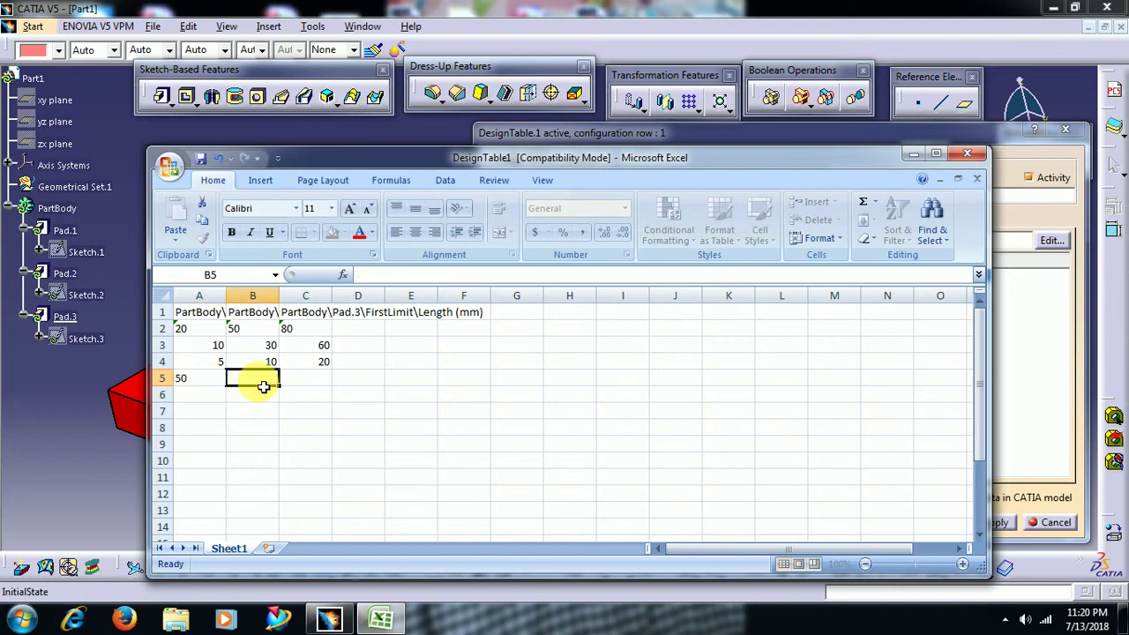
pyautogui.write('30')
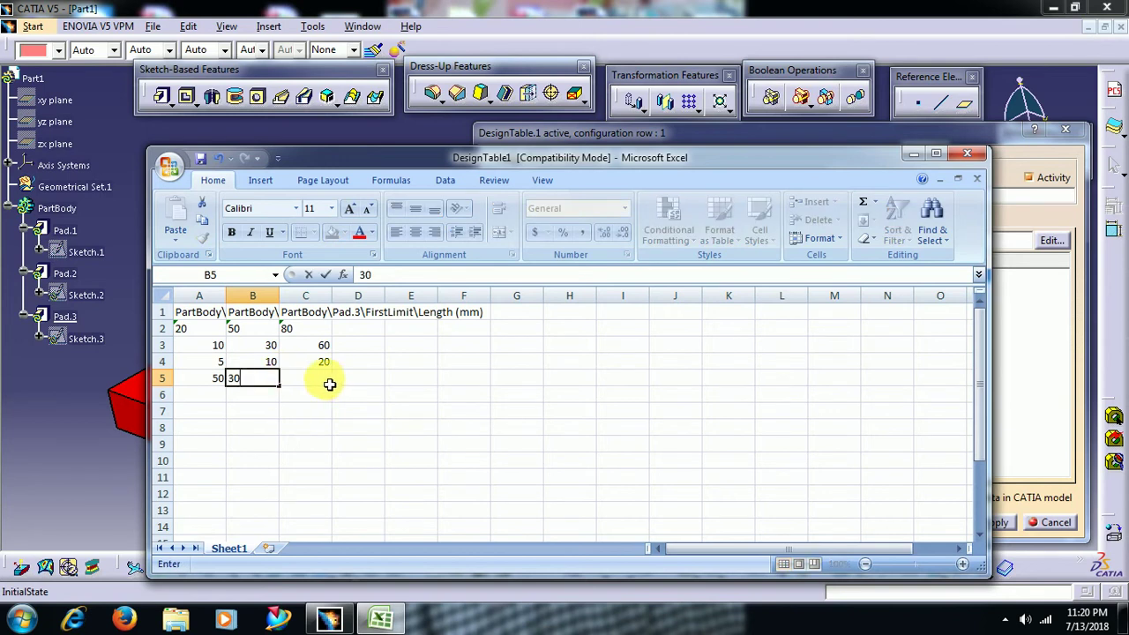
pyautogui.click(326, 382)
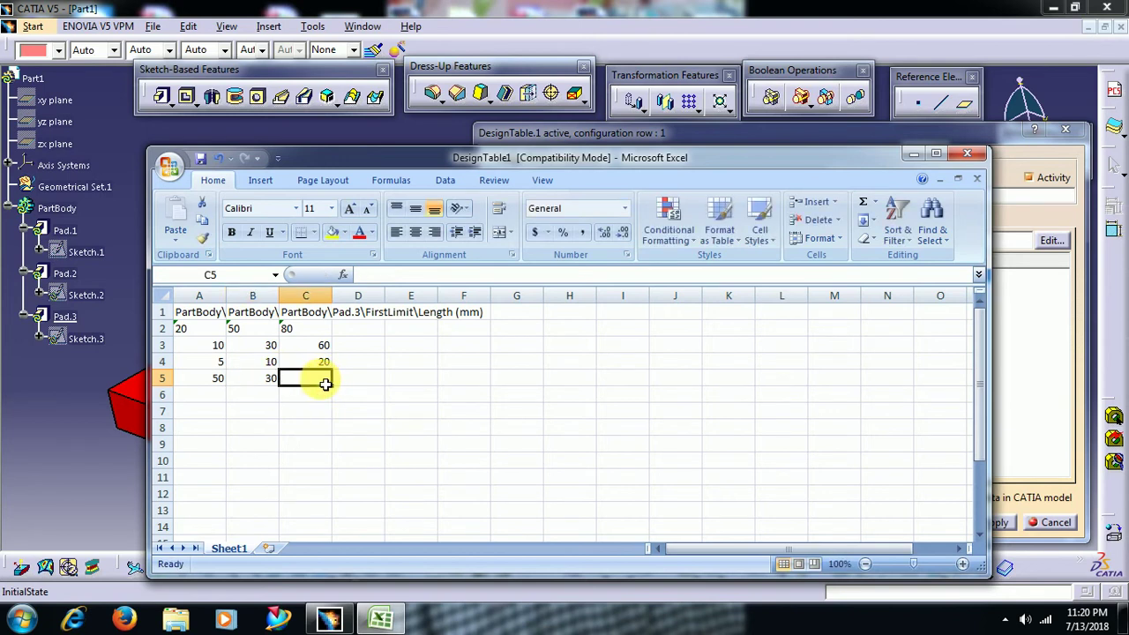
pyautogui.write('70')
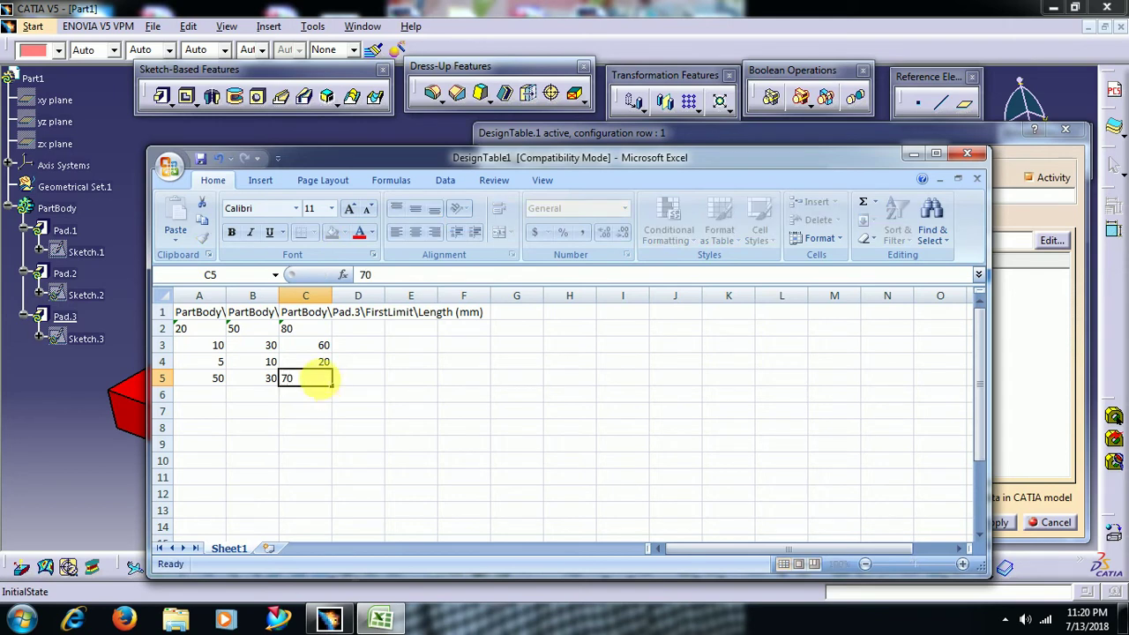
pyautogui.press('Return')
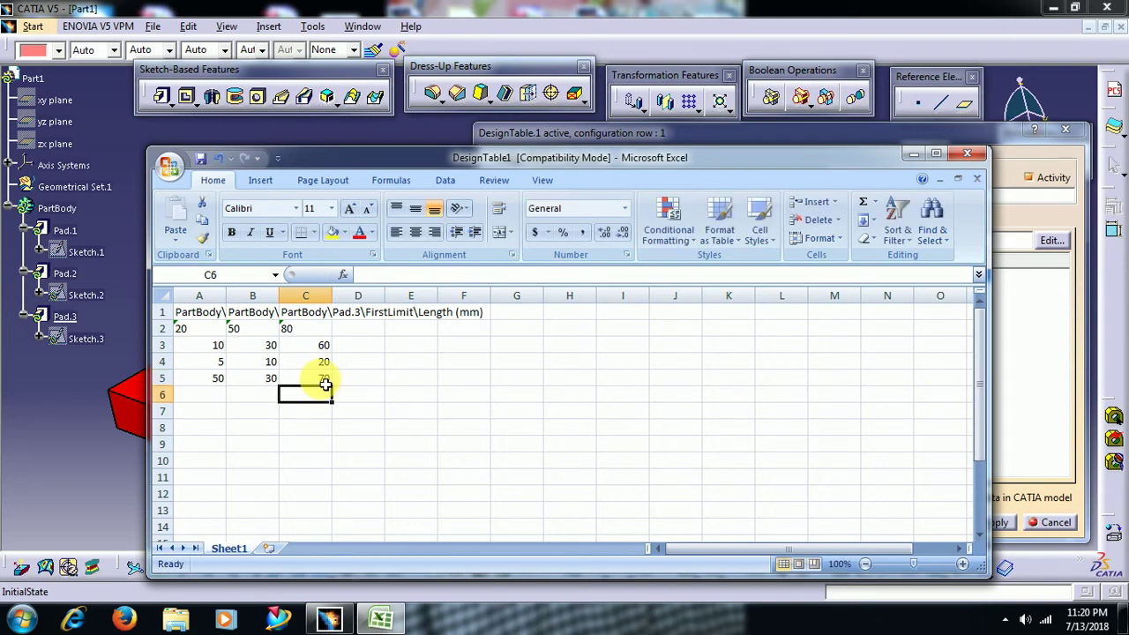
# Save and close the Excel workbook, then apply and confirm the updated design table in CATIA.
pyautogui.click(201, 161)
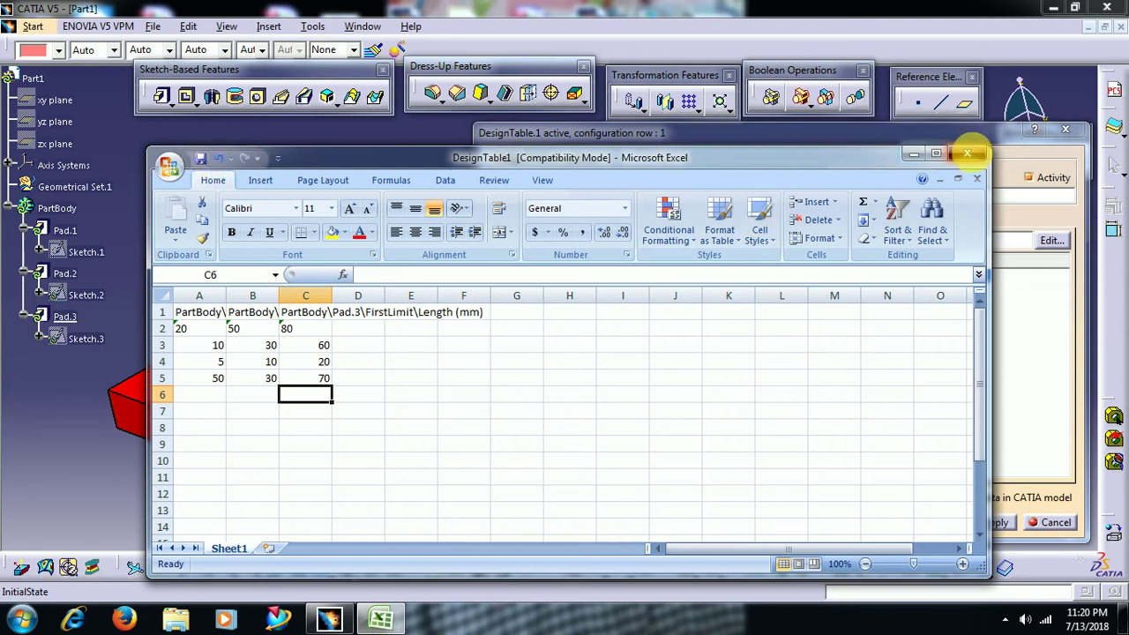
pyautogui.click(967, 154)
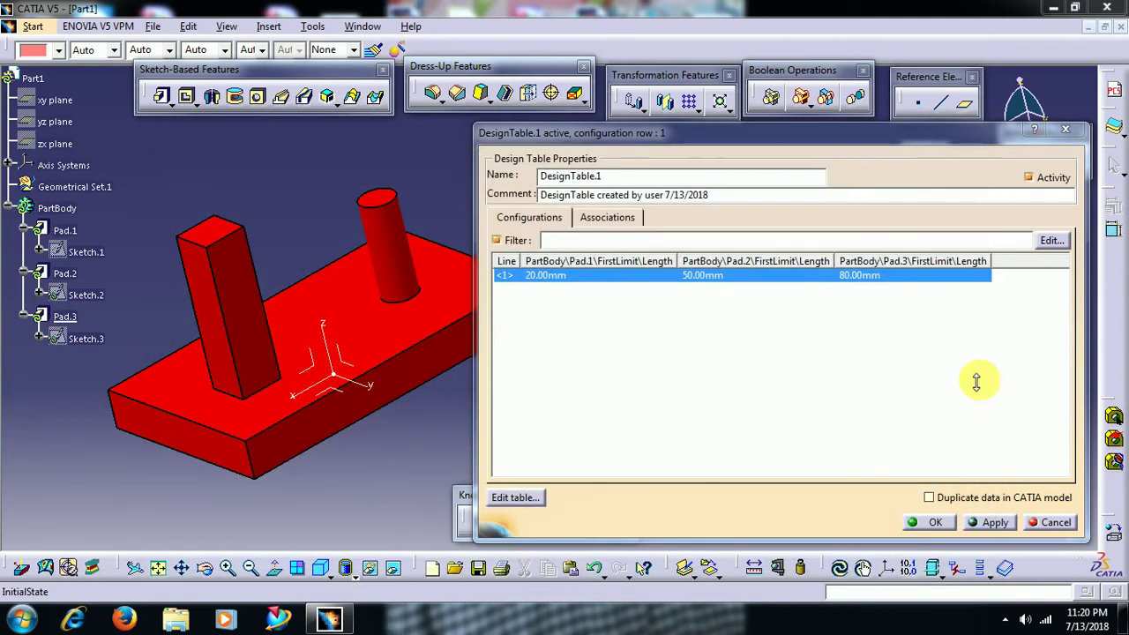
pyautogui.click(995, 522)
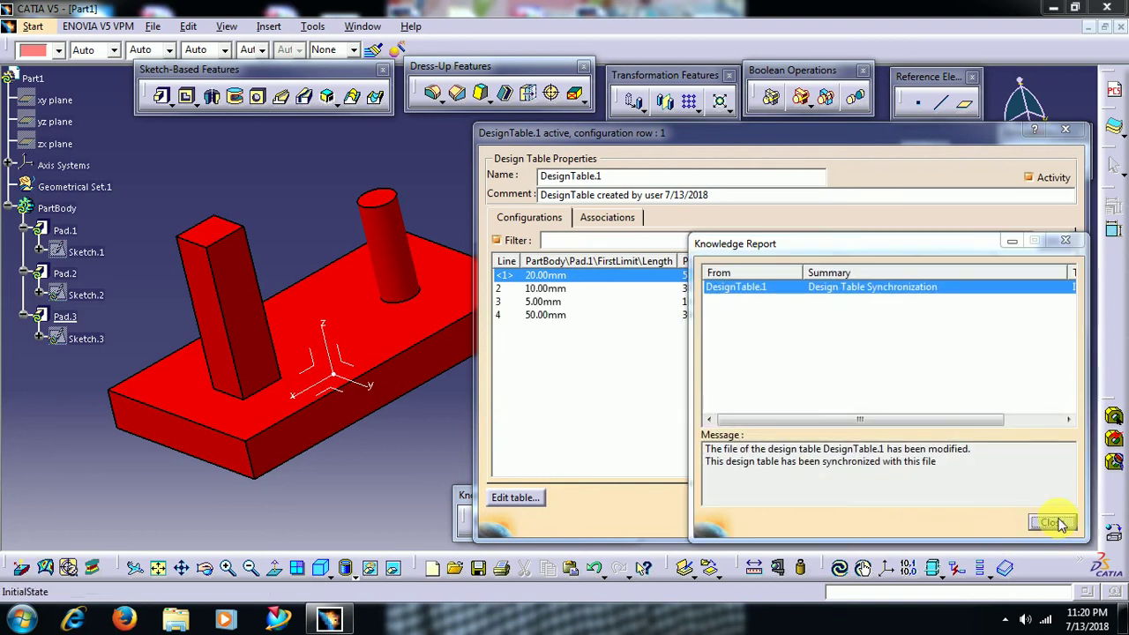
pyautogui.click(1048, 521)
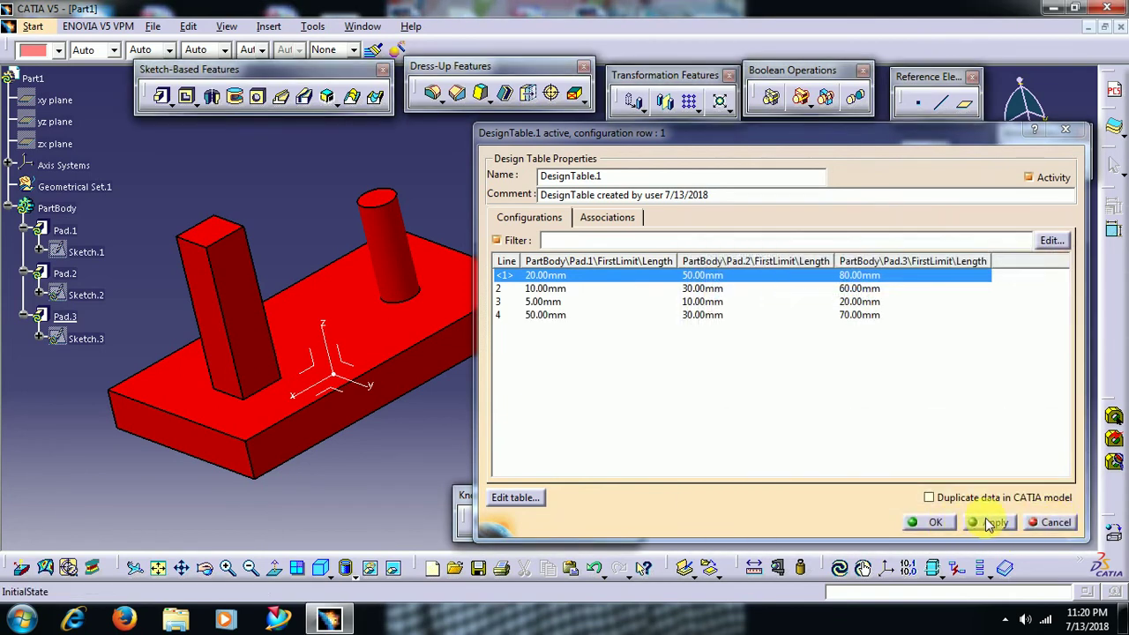
pyautogui.click(934, 522)
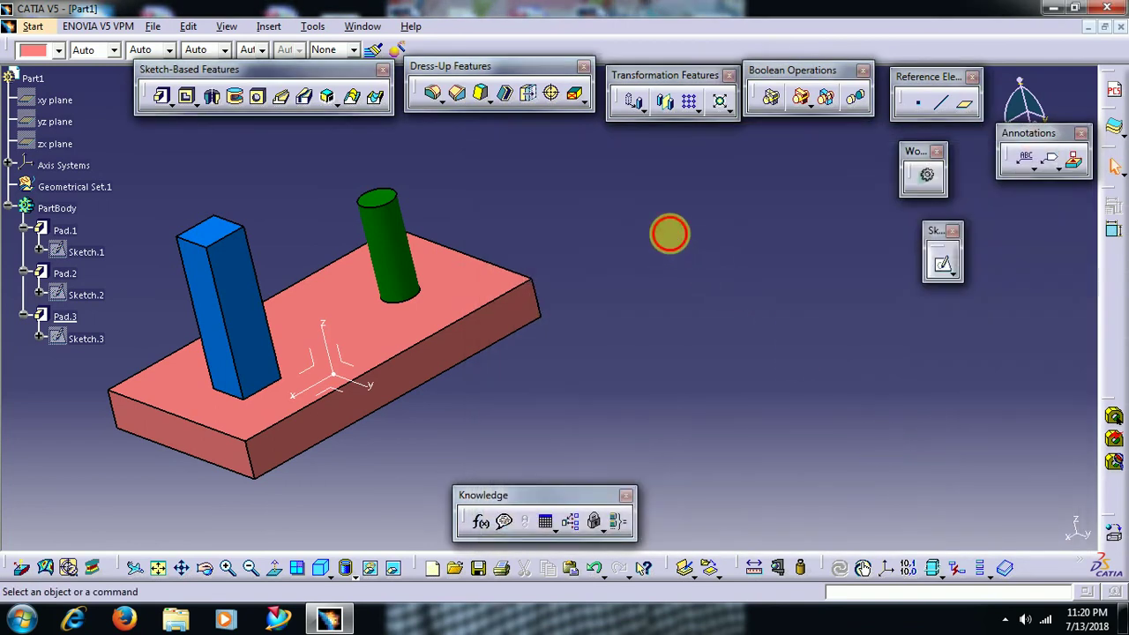
# Switch Pad.1's length to DesignTable.1 row 3, rebuilding pads at 5, 10 and 20 mm.
pyautogui.moveTo(565, 269); pyautogui.dragTo(534, 297, button='middle')
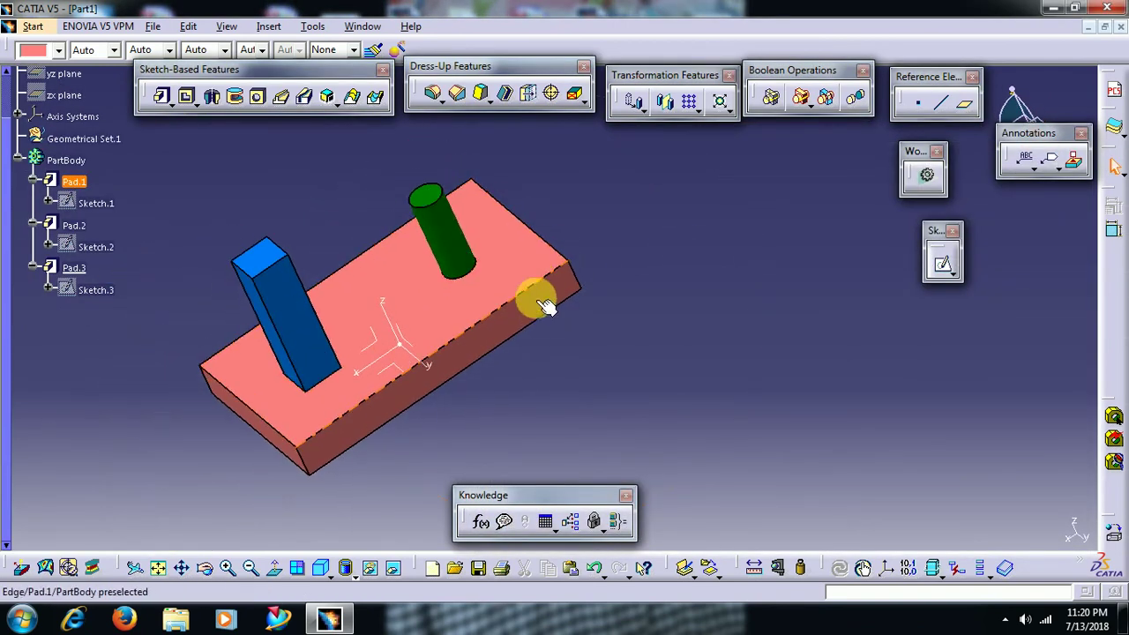
pyautogui.doubleClick(546, 312)
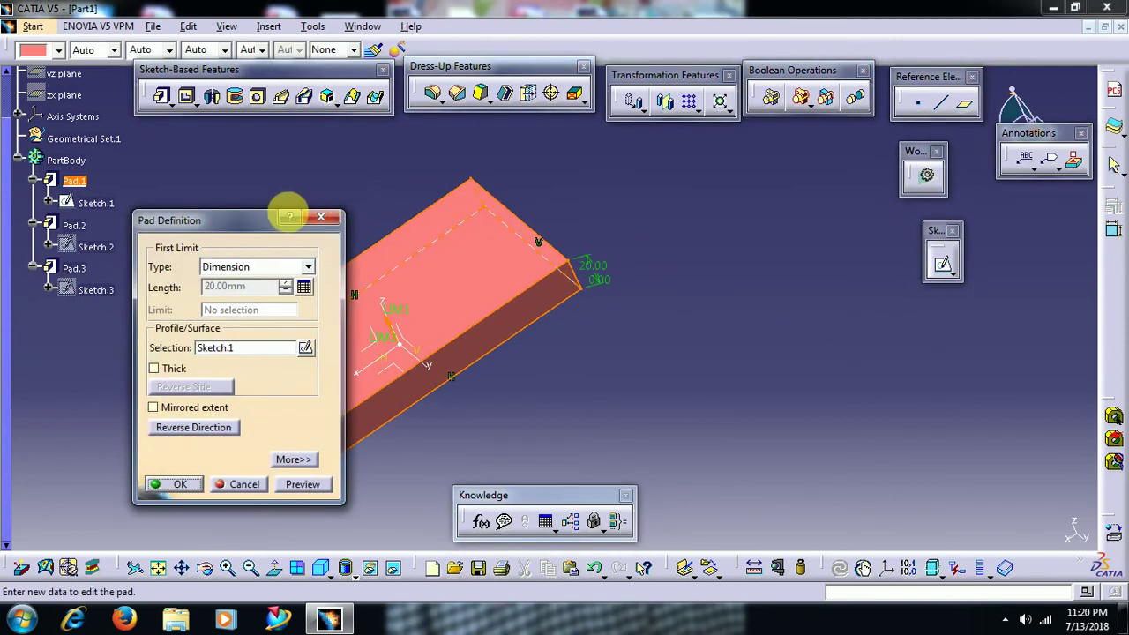
pyautogui.moveTo(248, 220); pyautogui.dragTo(760, 215)
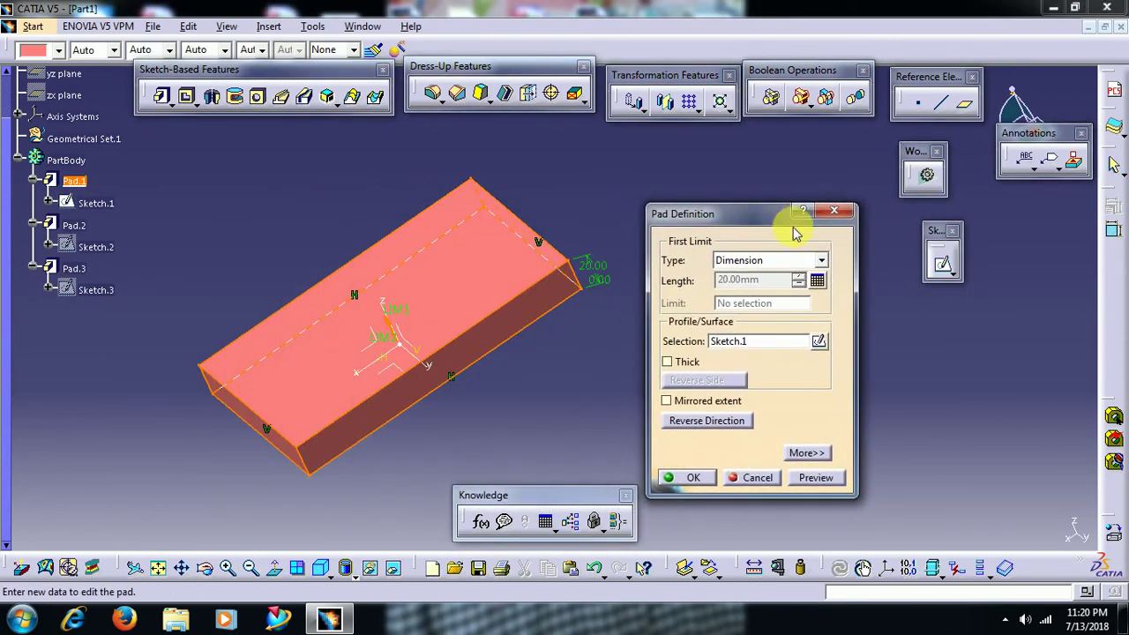
pyautogui.click(819, 280)
pyautogui.moveTo(411, 273); pyautogui.dragTo(648, 319, button='middle')
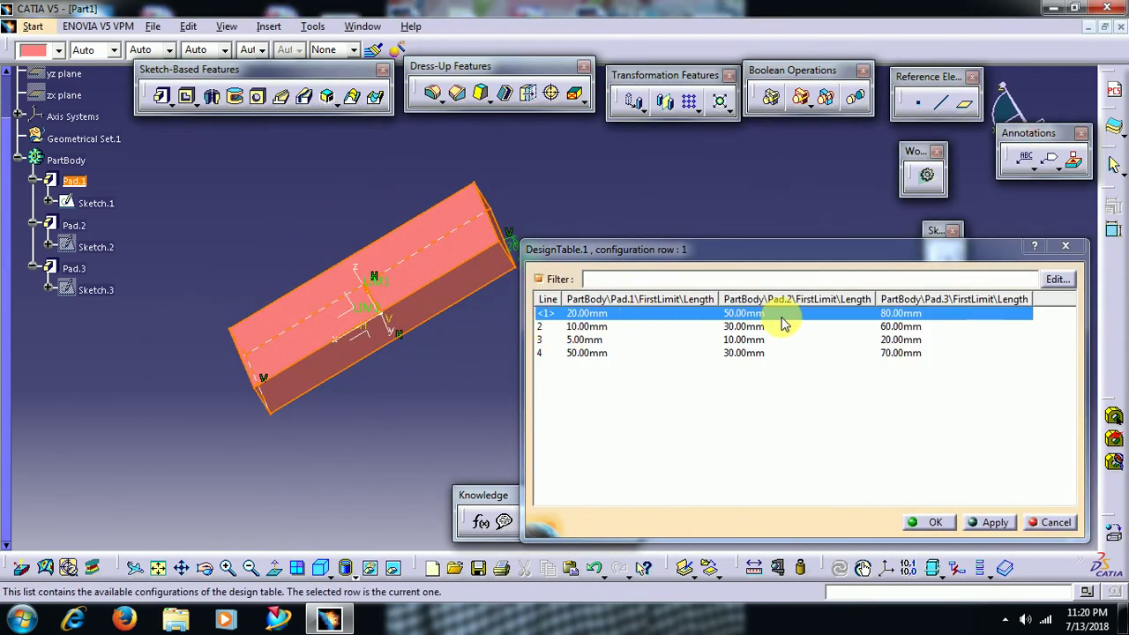
pyautogui.click(619, 324)
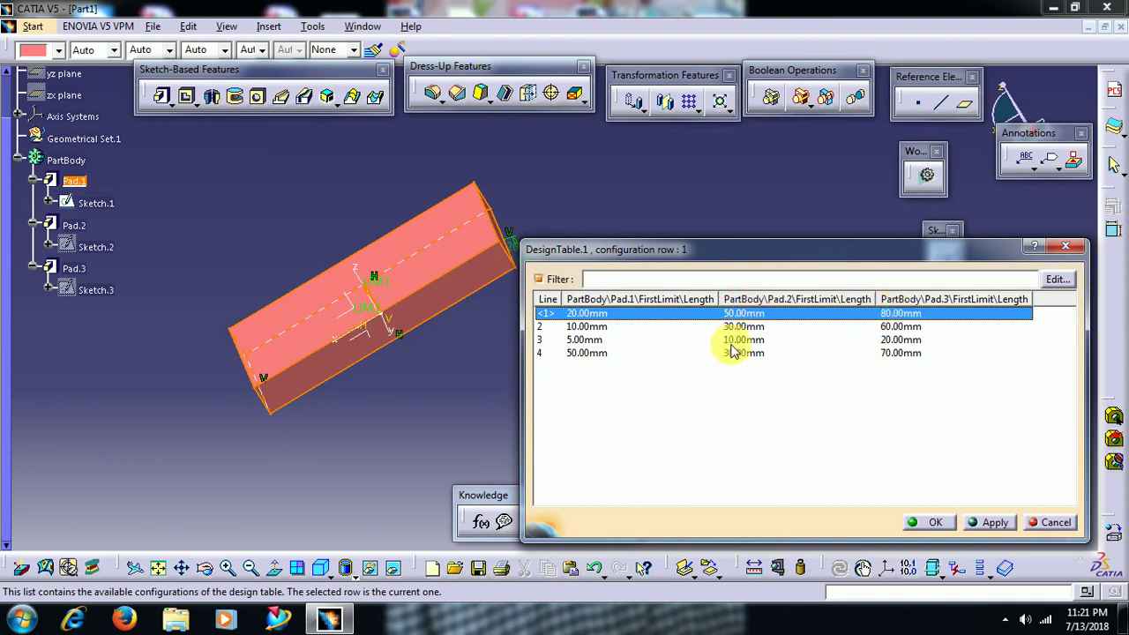
pyautogui.click(591, 342)
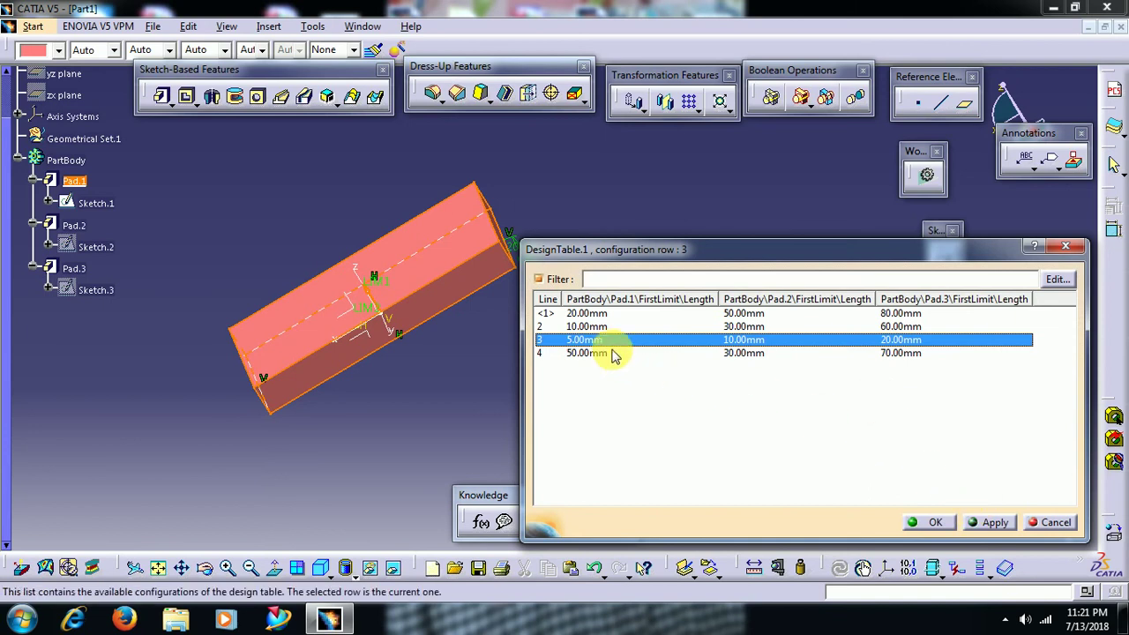
pyautogui.click(924, 524)
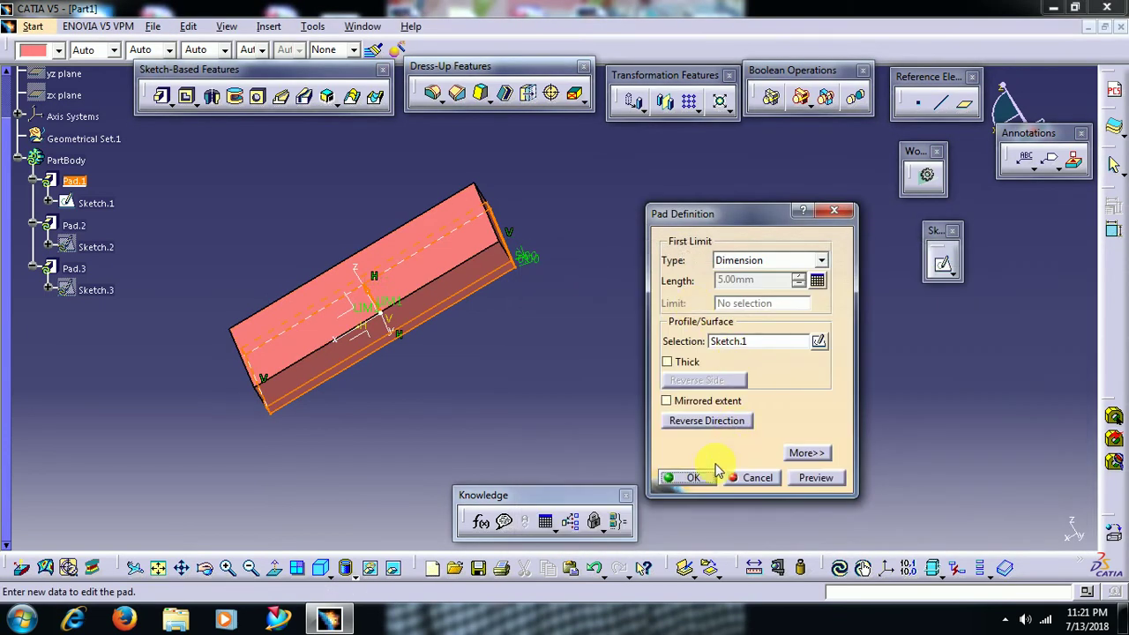
pyautogui.click(696, 477)
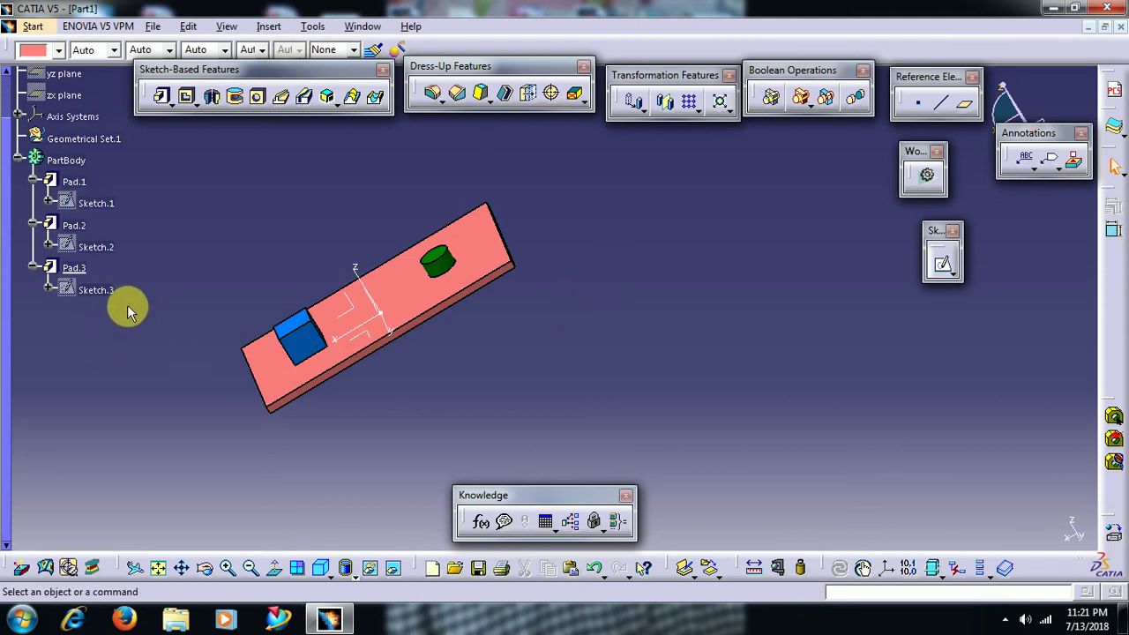
# Apply DesignTable.1 row 4 to Pad.1, giving 50, 30 and 70 mm pad lengths.
pyautogui.doubleClick(452, 304)
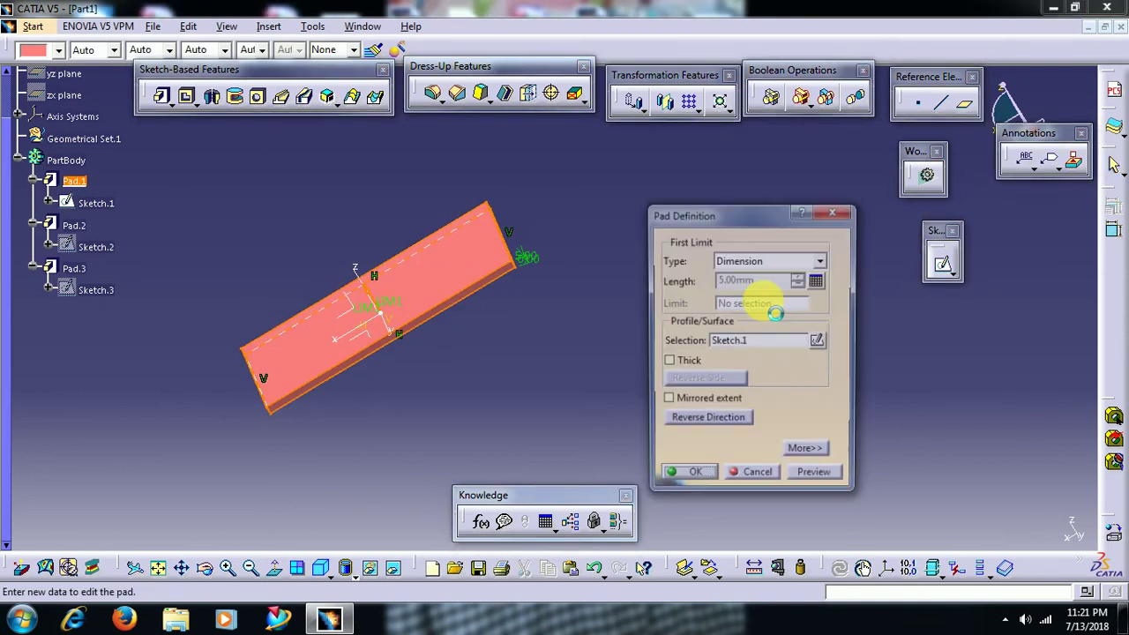
pyautogui.click(820, 284)
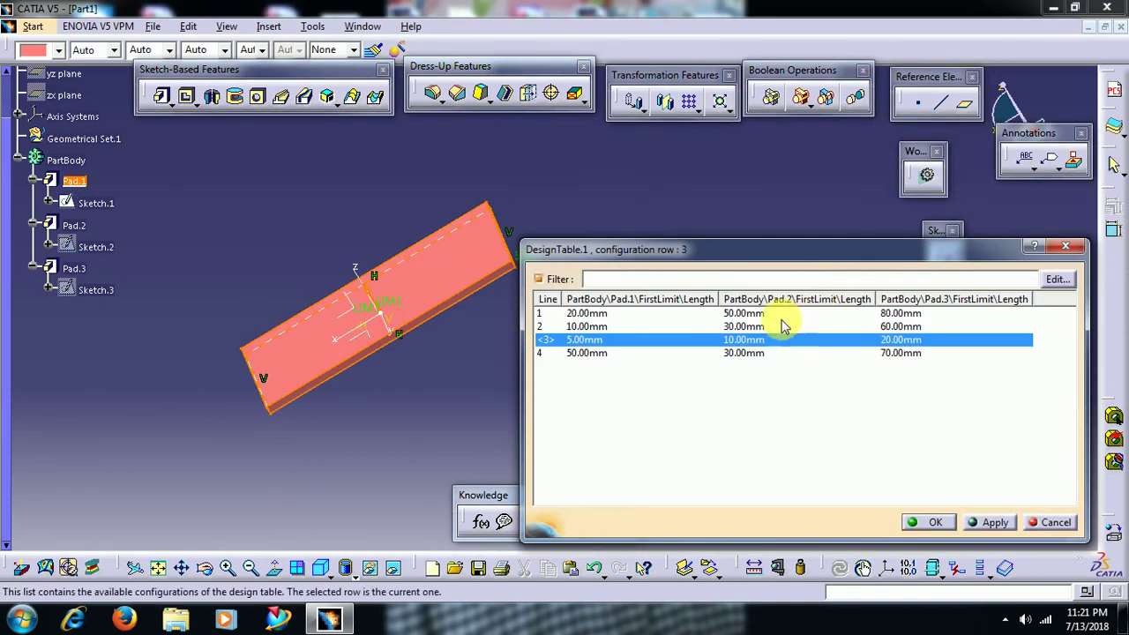
pyautogui.click(597, 353)
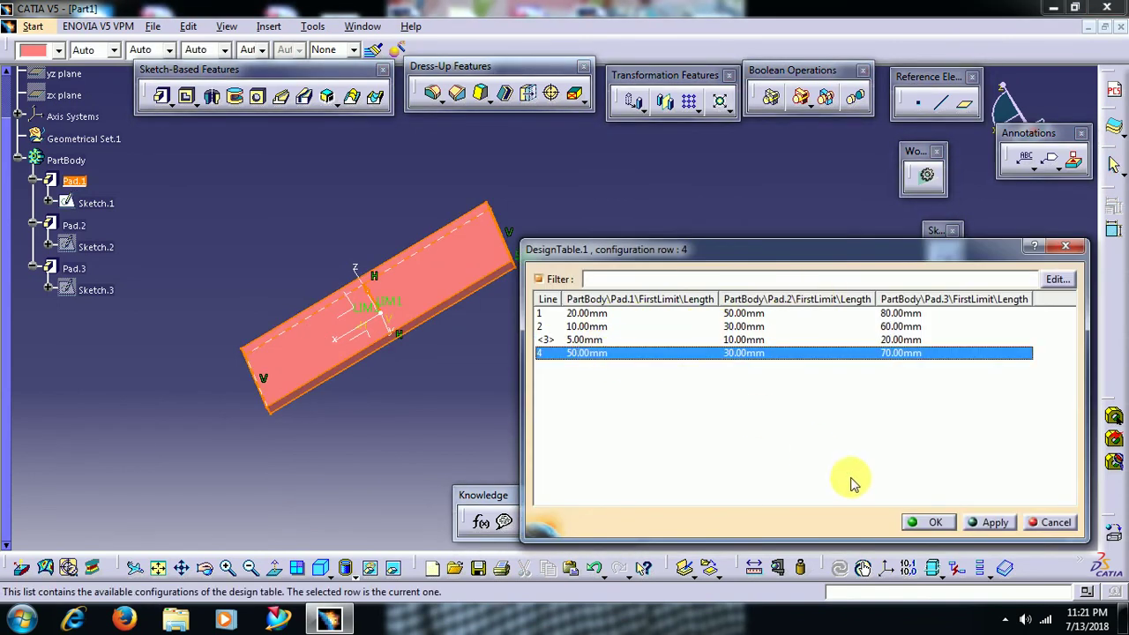
pyautogui.click(937, 522)
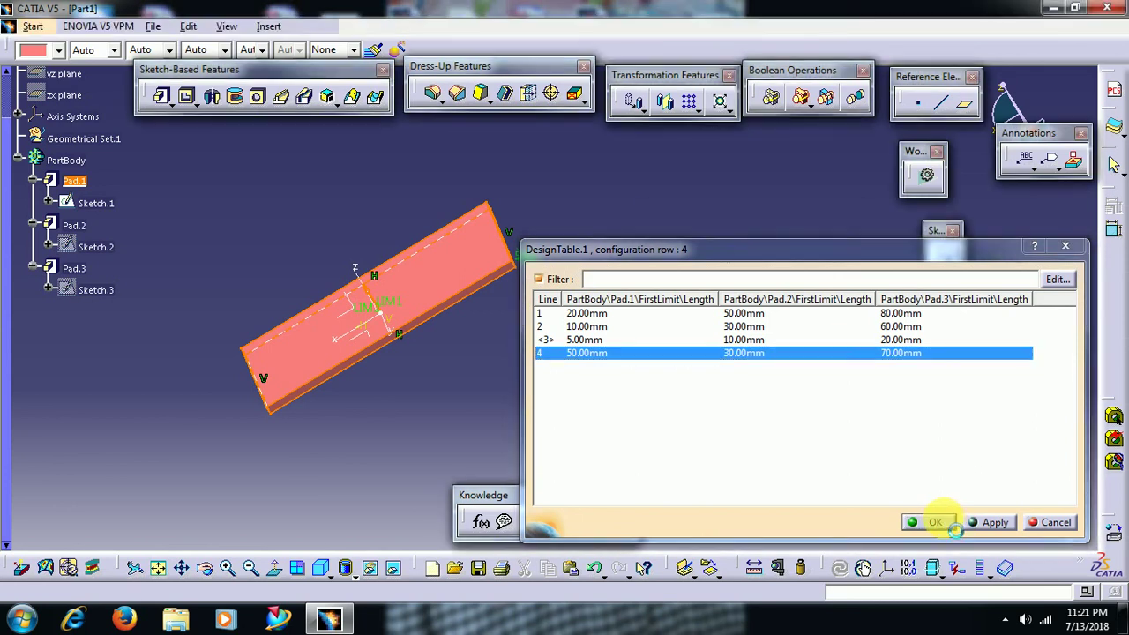
pyautogui.click(686, 479)
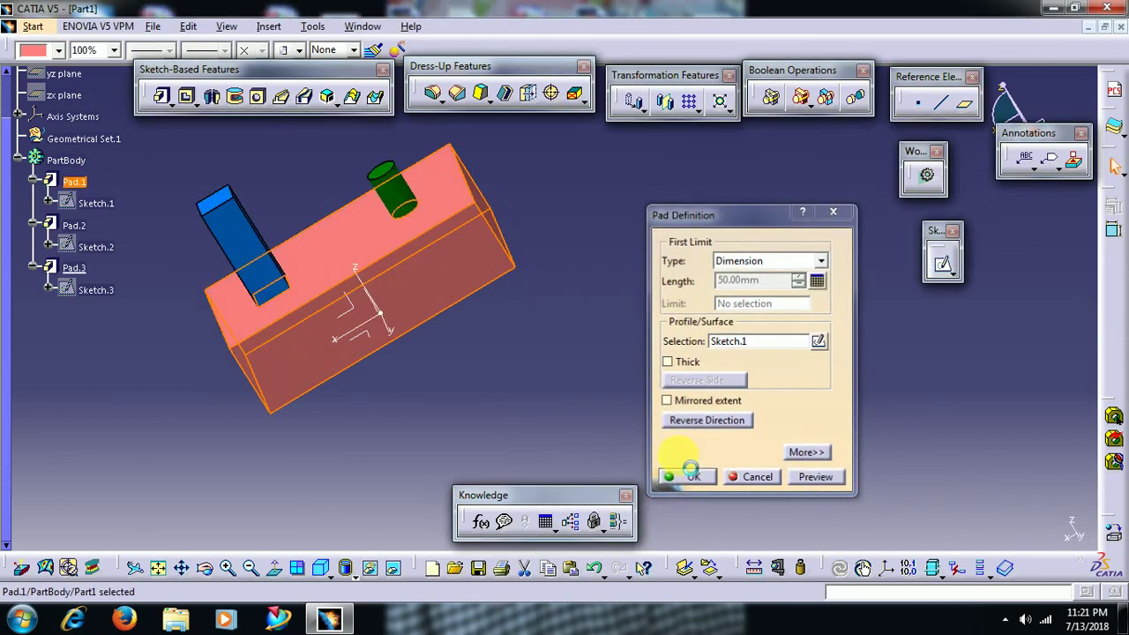
pyautogui.moveTo(675, 281); pyautogui.dragTo(587, 291, button='middle')
# Pick DesignTable.1 row 2 for Pad.1's length, which now shows 10 mm.
pyautogui.doubleClick(569, 317)
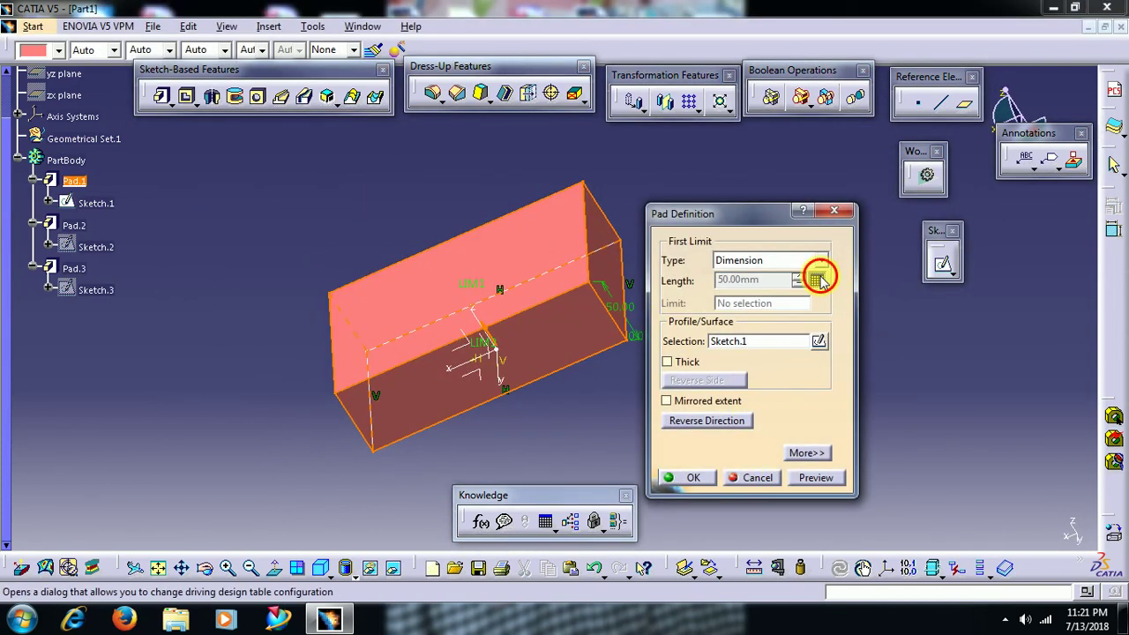
pyautogui.click(818, 279)
pyautogui.click(908, 328)
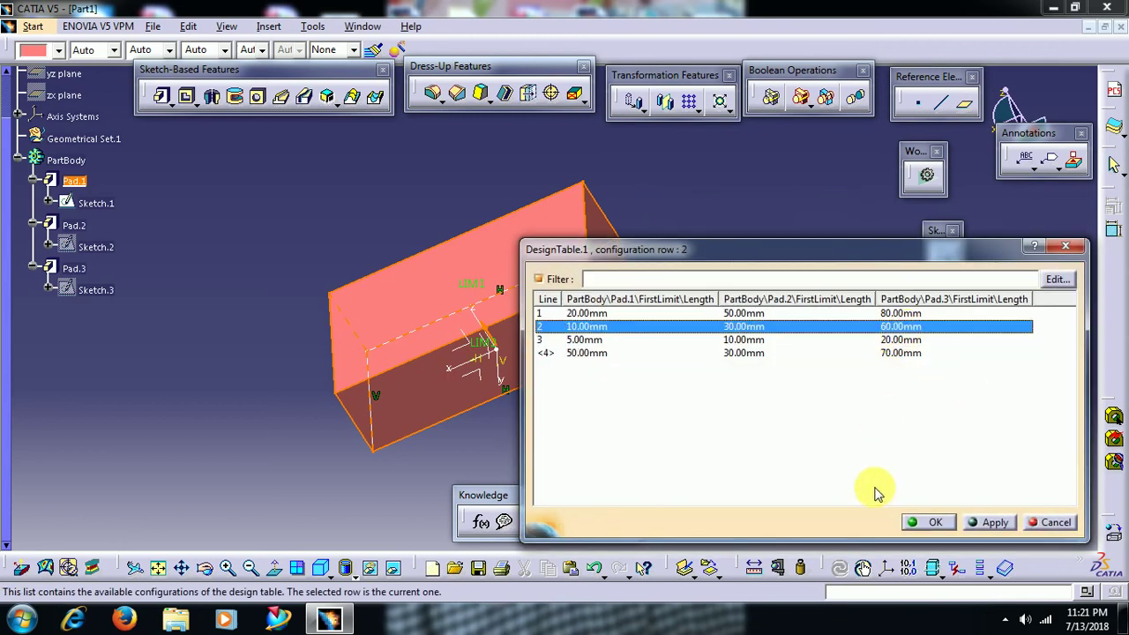
pyautogui.click(925, 521)
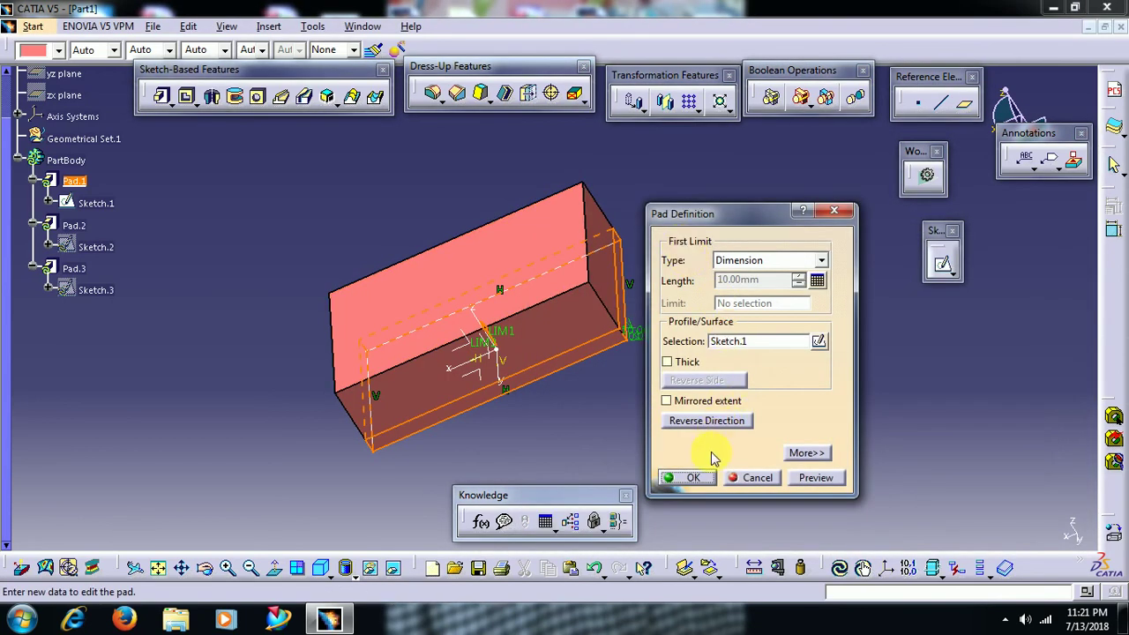